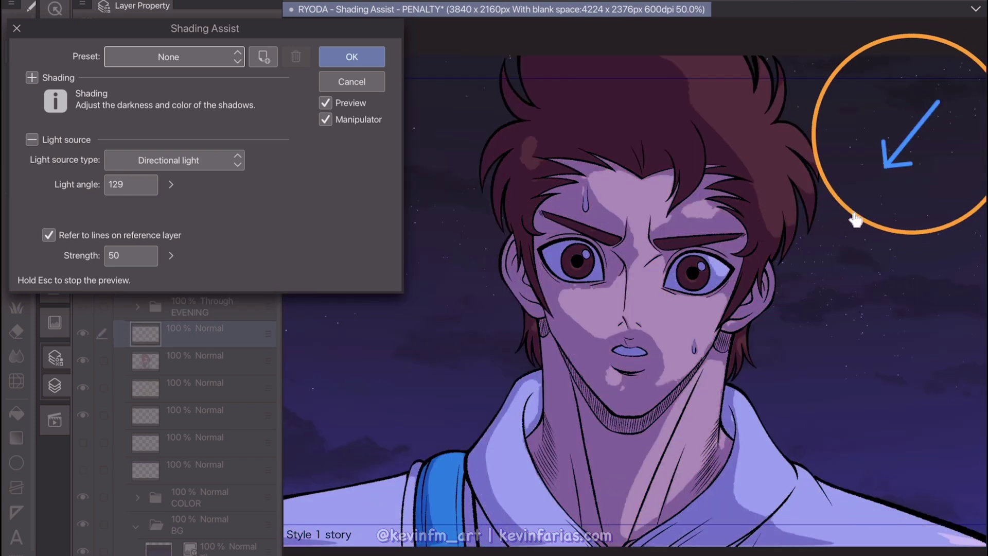
drag(855, 219, 859, 217)
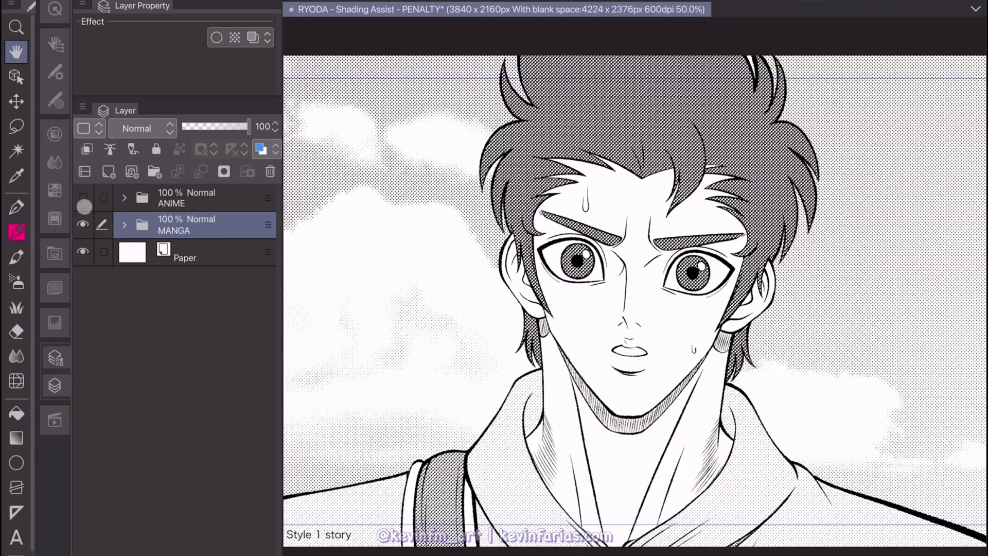
Show the ANIME folder, hide the MANGA folder, and expand the ANIME folder's contents.
click(83, 199)
click(84, 225)
click(178, 196)
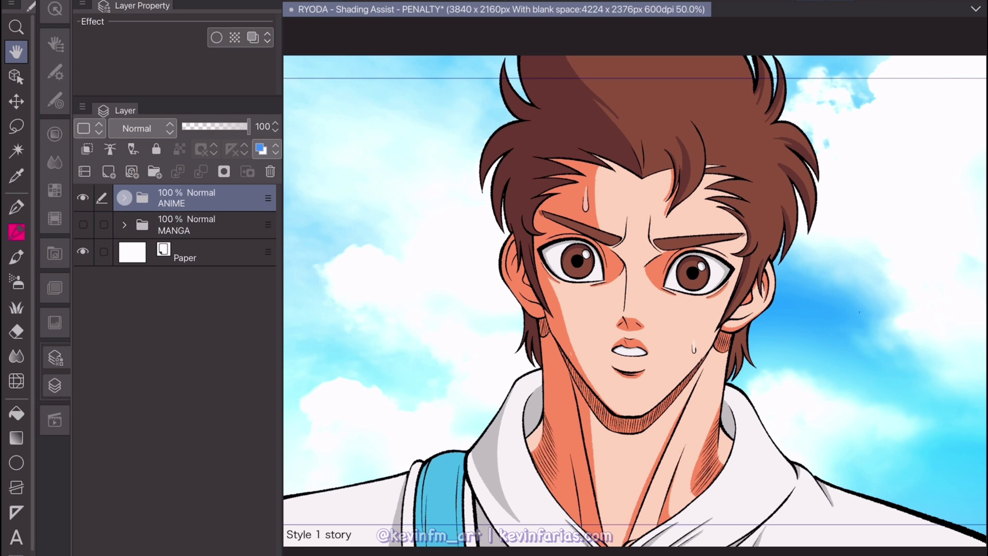
click(124, 198)
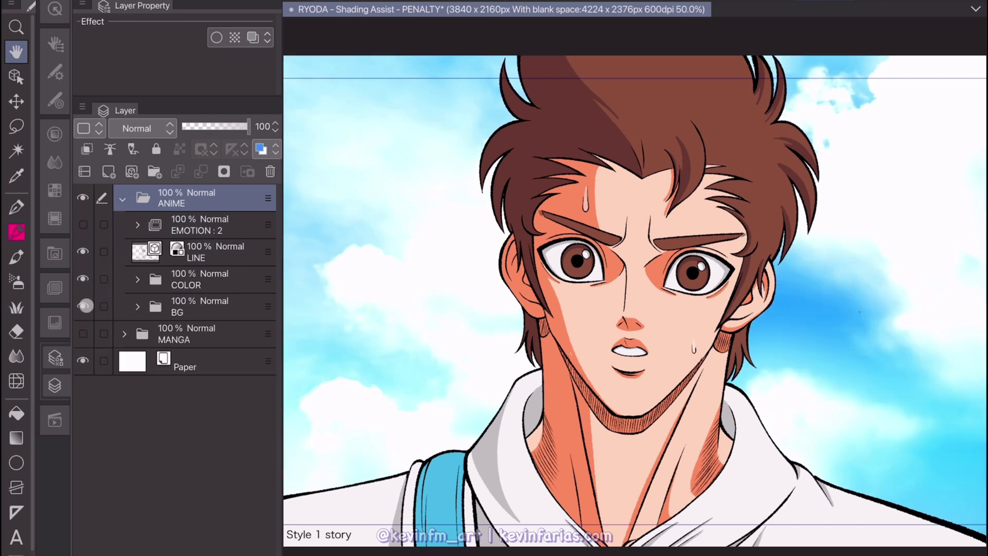
Toggle the COLOR folder's visibility to check the artwork with and without its colors.
click(189, 282)
click(85, 280)
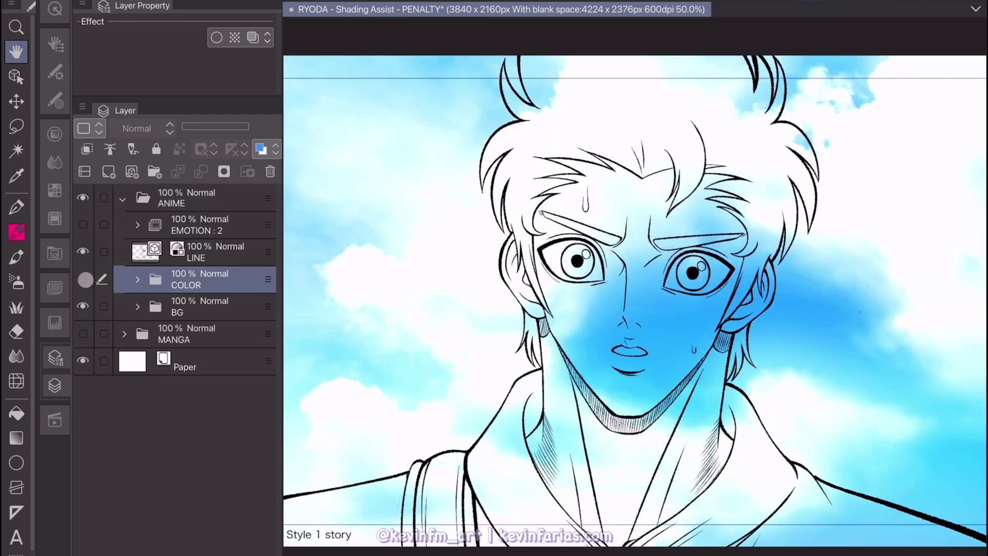
click(85, 280)
click(84, 255)
click(84, 254)
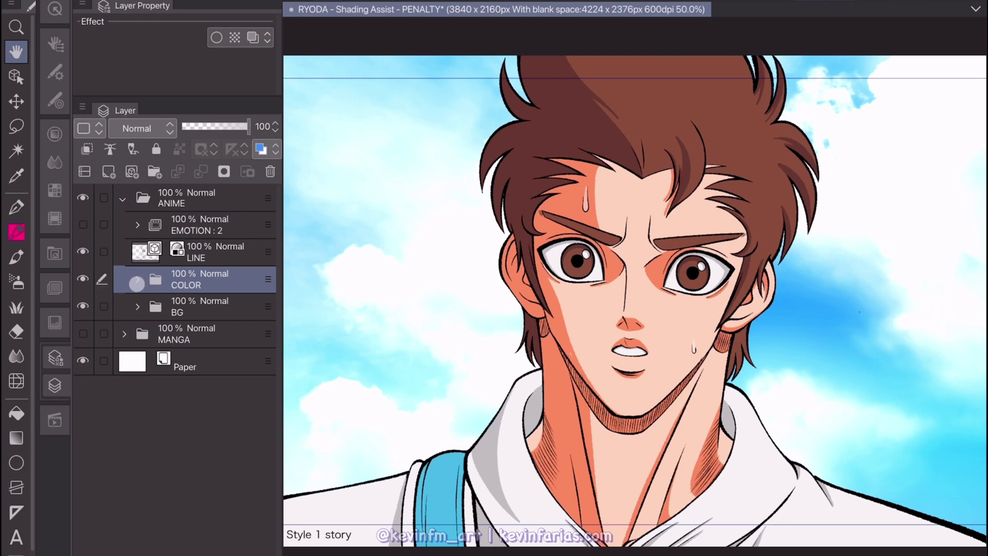
Hide the hand-painted SHADOW layer inside the COLOR folder and collapse the folder.
click(135, 281)
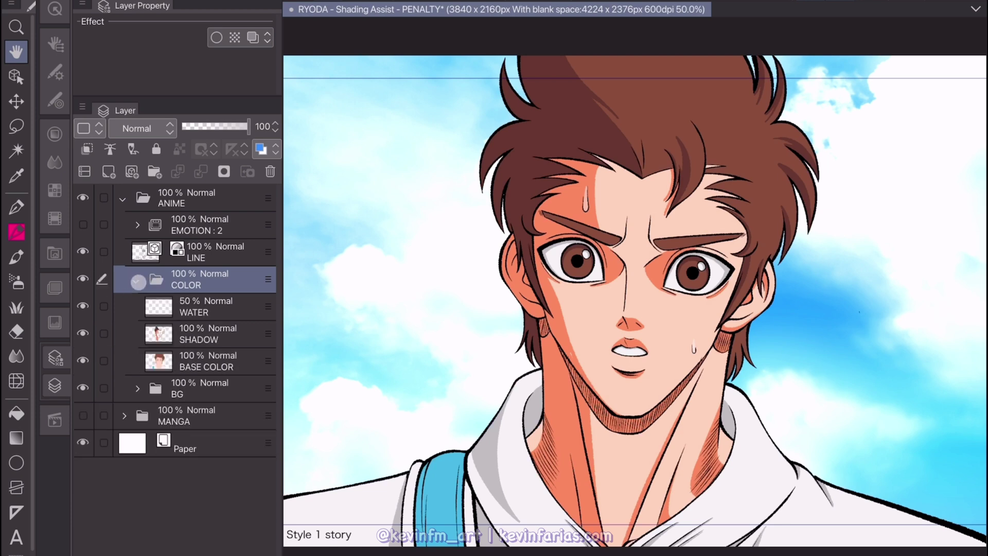
click(84, 334)
click(83, 333)
click(83, 333)
click(135, 281)
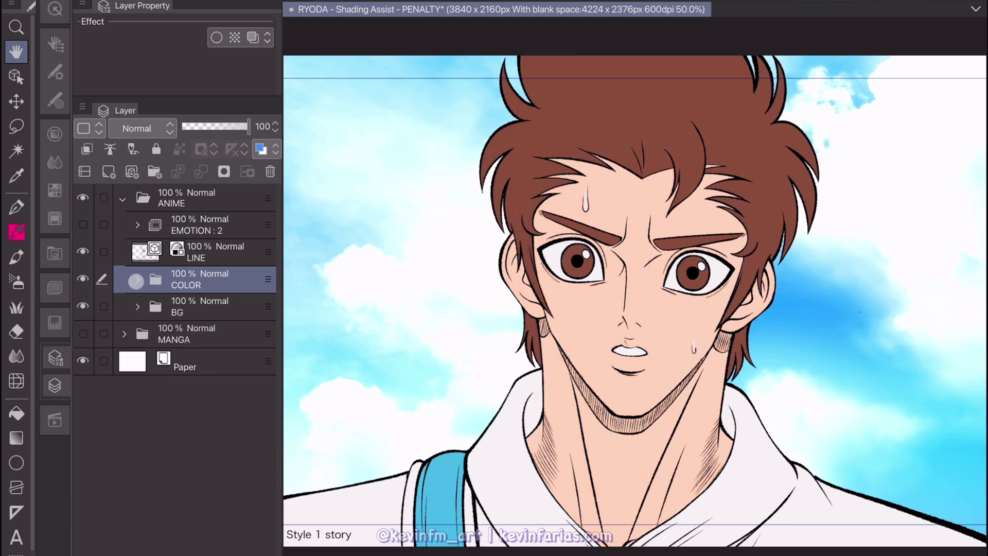
Expand the BG folder and preview the sunset and night backgrounds, leaving only the DAY background visible.
click(137, 307)
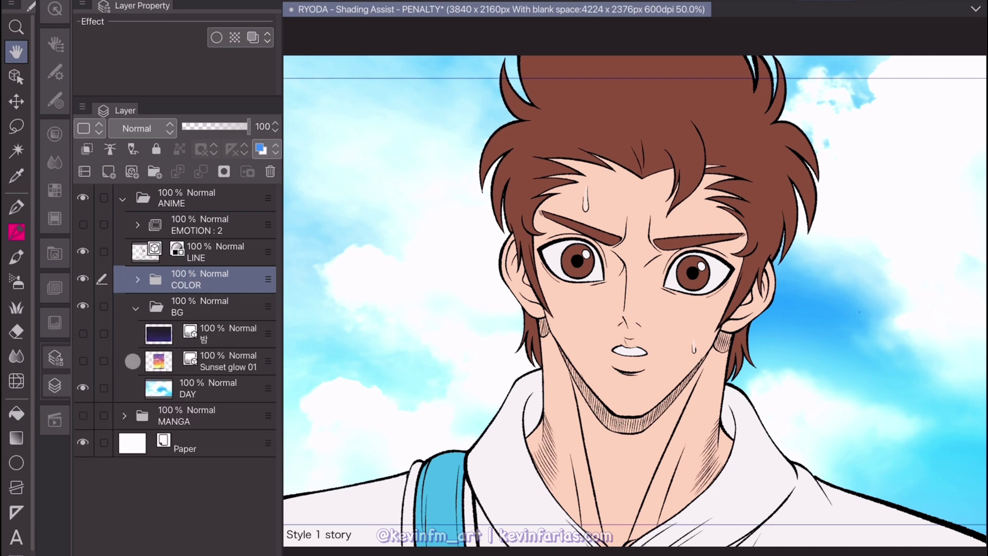
click(83, 361)
click(84, 331)
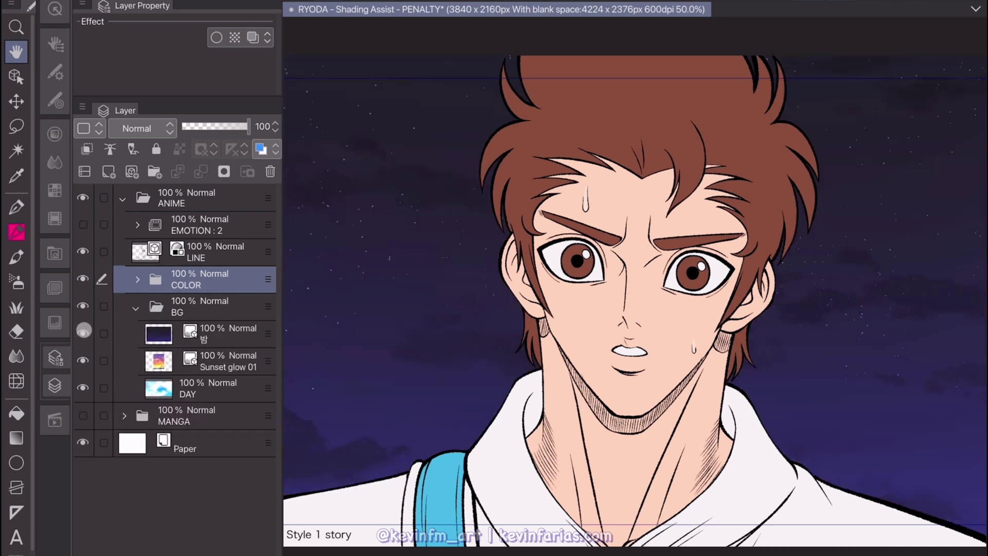
click(84, 331)
click(83, 360)
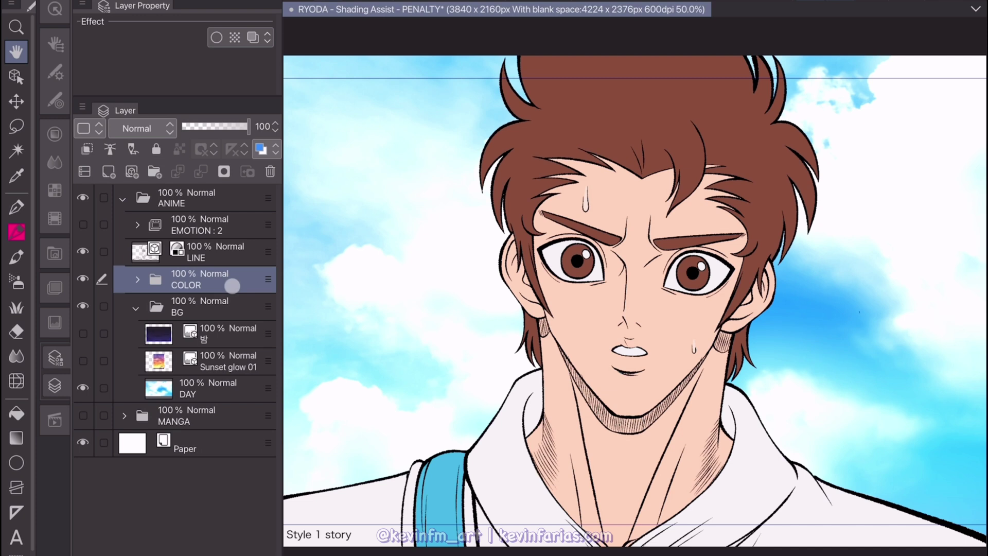
Check the LINE layer's contents and set that layer as the reference layer.
click(231, 256)
click(85, 252)
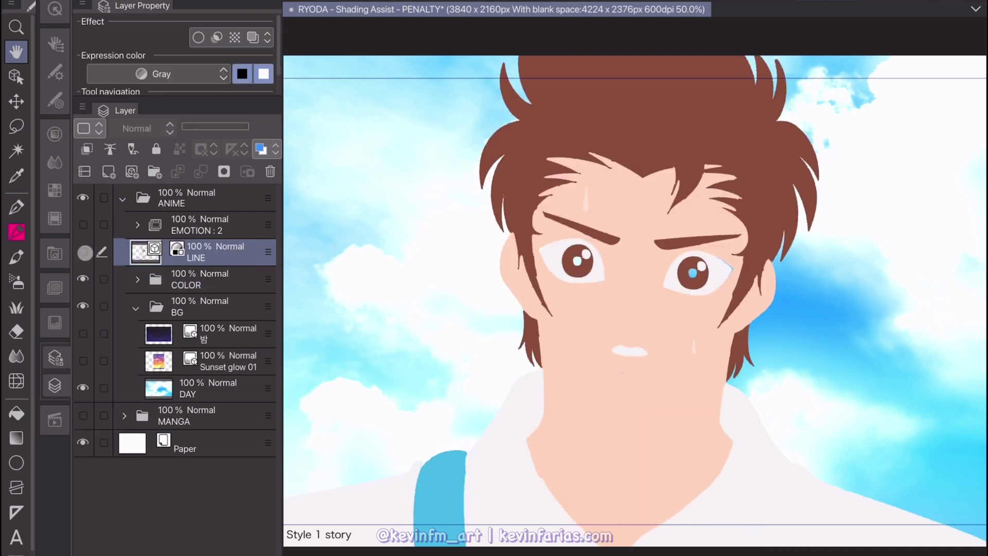
click(85, 253)
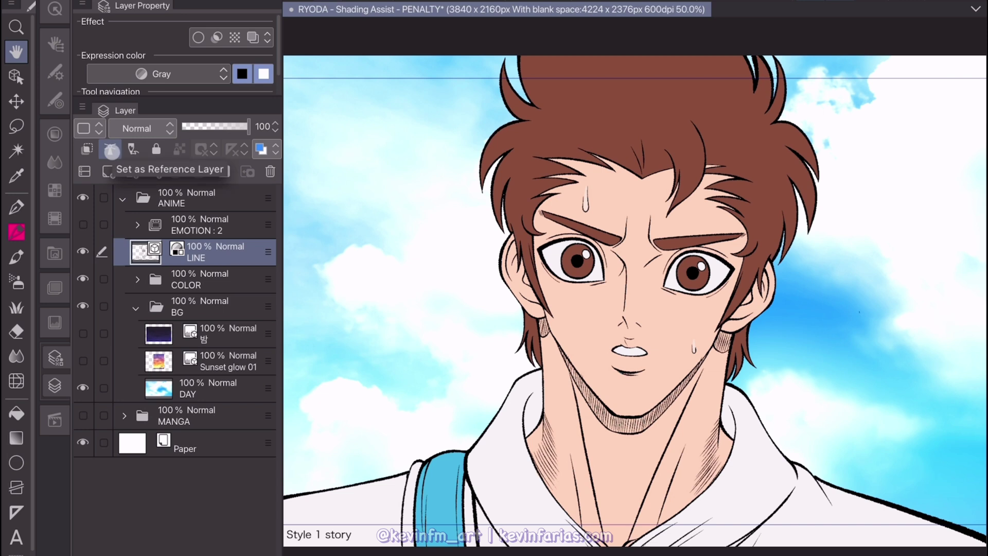
click(110, 149)
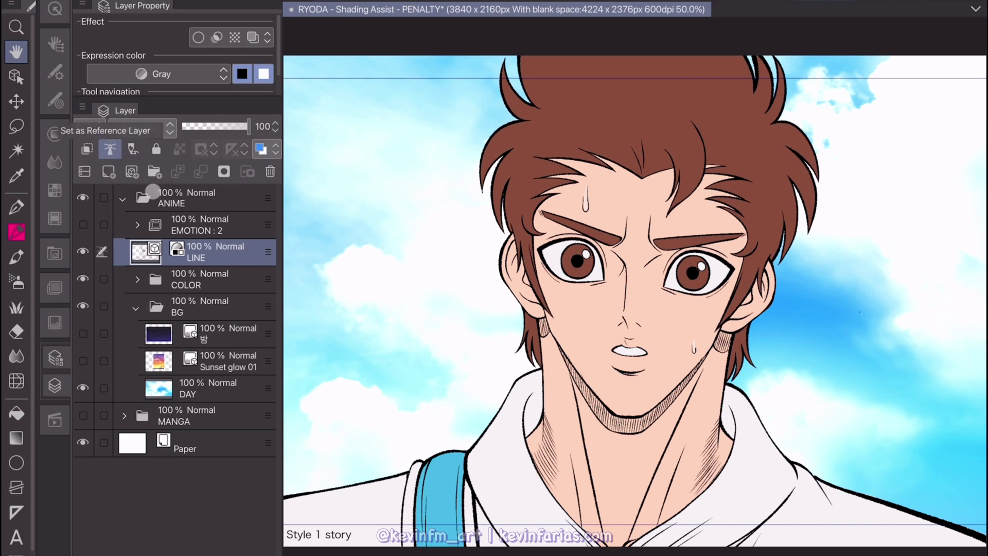
Start Shading Assist on the COLOR folder.
click(198, 278)
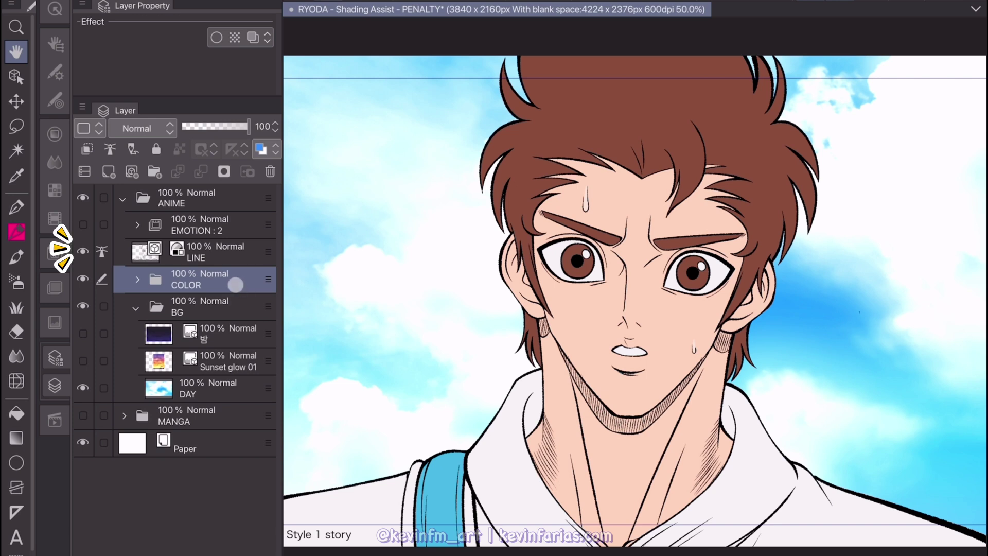
click(90, 1)
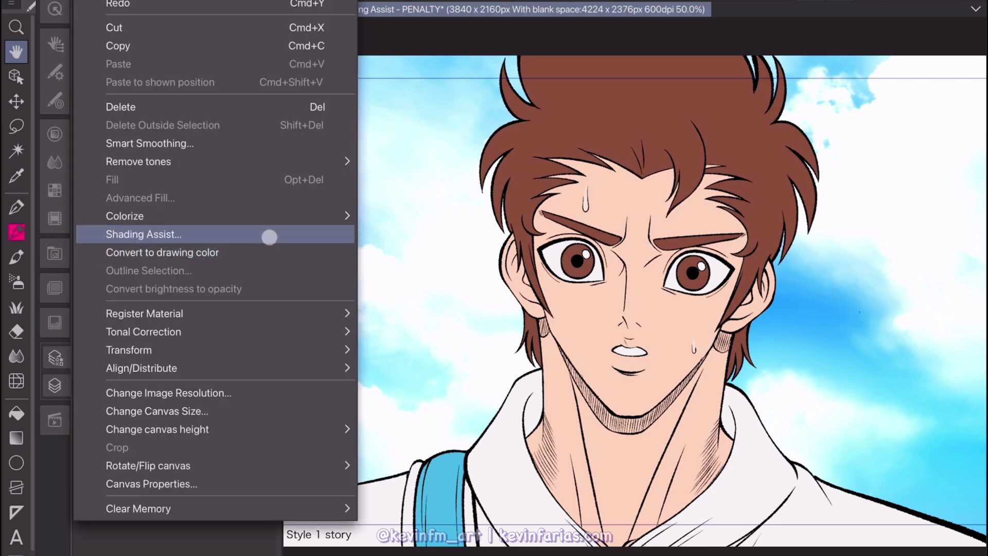
click(290, 236)
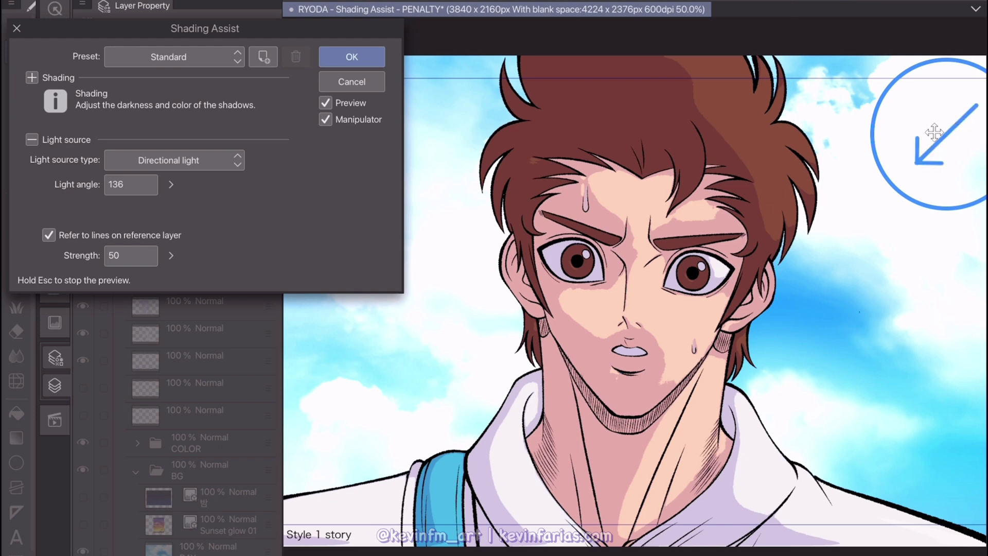
Move the light manipulator fully onto the canvas and rotate the directional light to an angle of 123.
drag(954, 126, 919, 125)
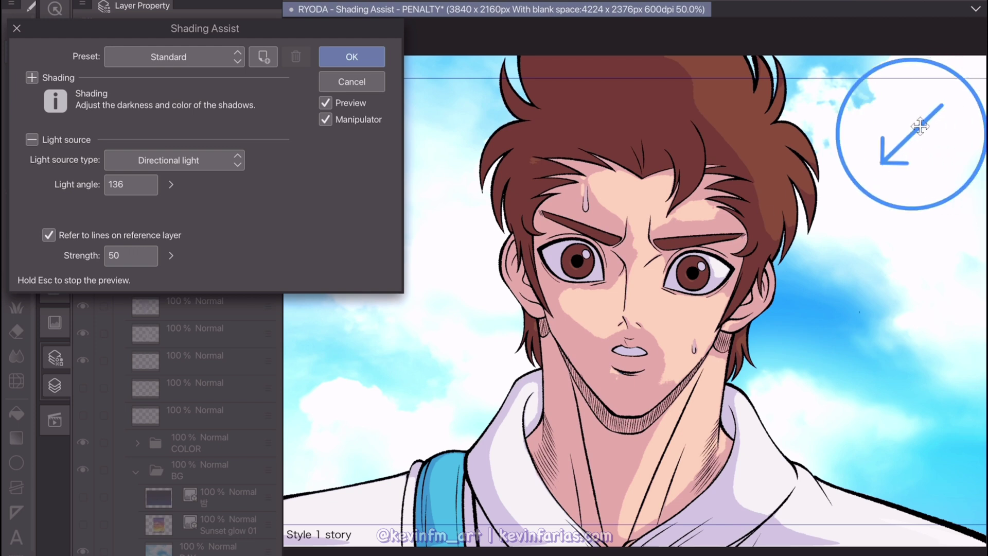
mouse_move(874, 172)
mouse_down()
mouse_move(860, 180)
mouse_move(837, 135)
mouse_move(858, 85)
mouse_move(889, 112)
mouse_move(886, 179)
mouse_move(954, 167)
mouse_move(890, 159)
mouse_move(873, 172)
mouse_up()
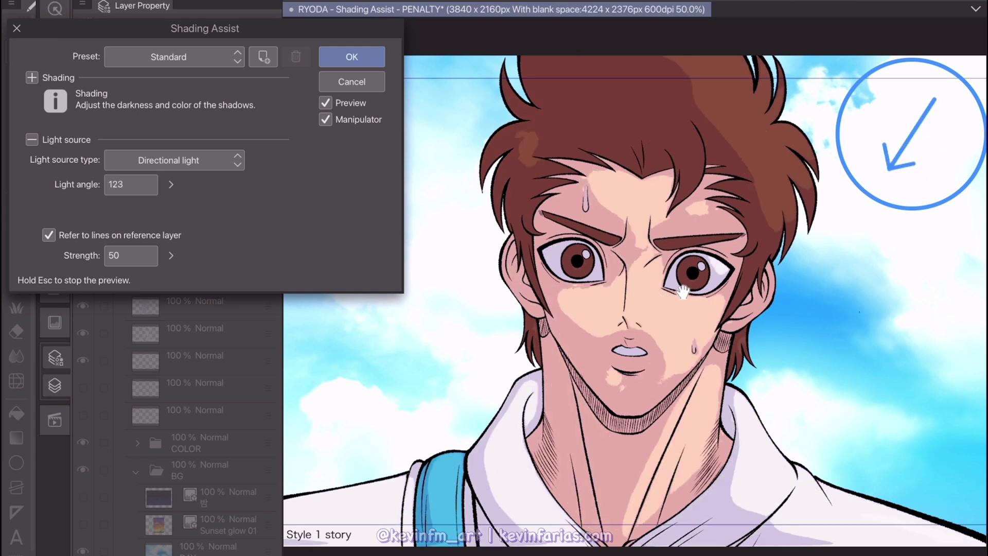
Compare the shading with and without referring to the lines on the reference layer.
click(48, 235)
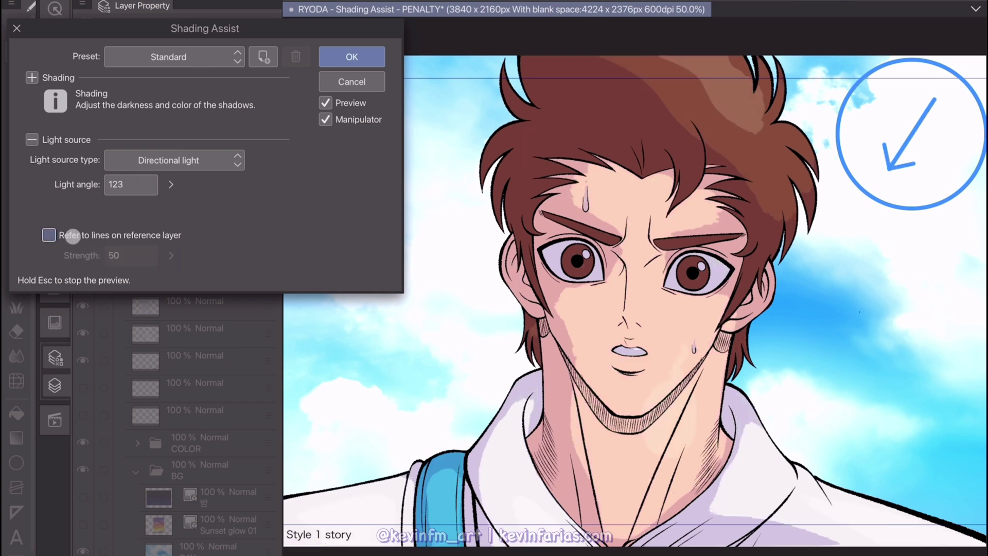
click(80, 235)
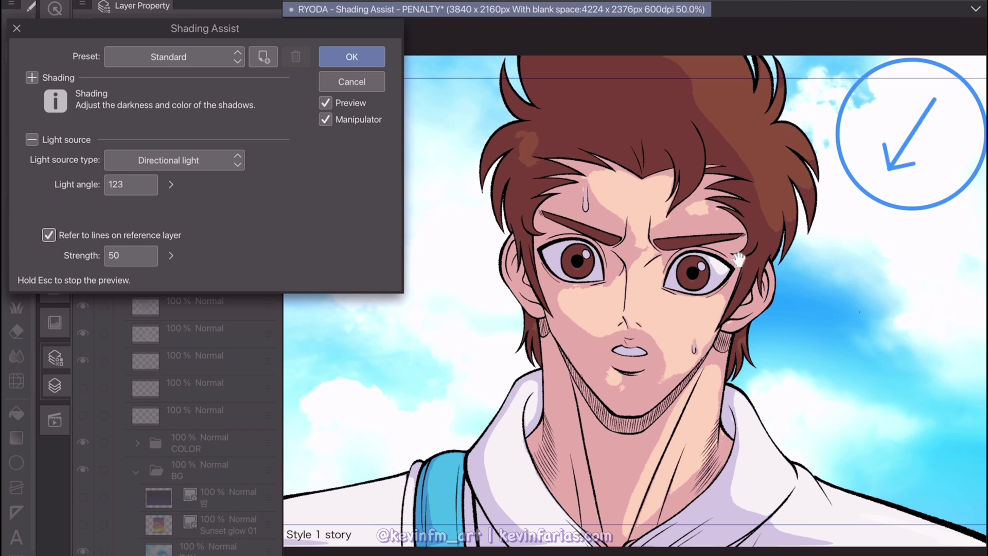
Adjust the light with the manipulator, set the light angle to 129, and reapply the Standard preset.
click(867, 208)
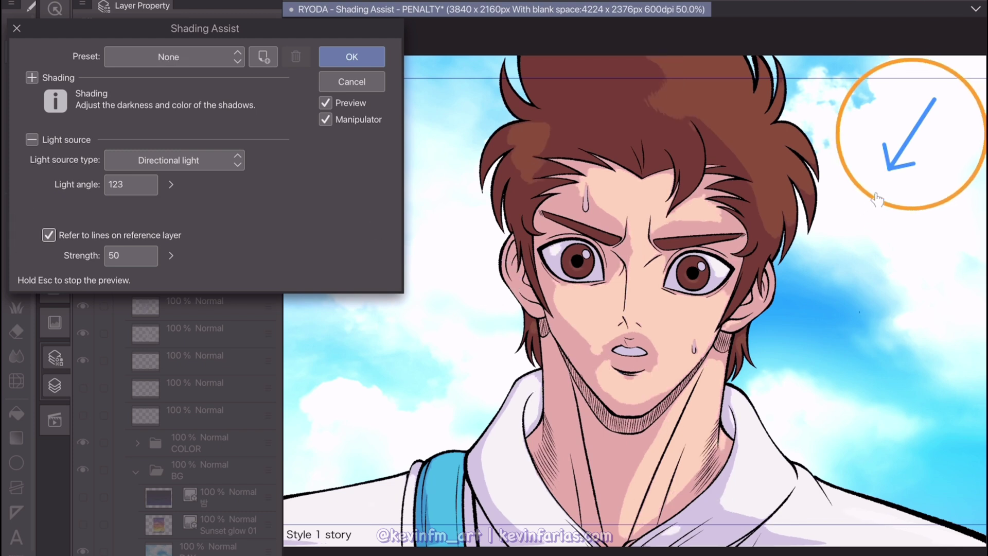
drag(895, 162, 888, 158)
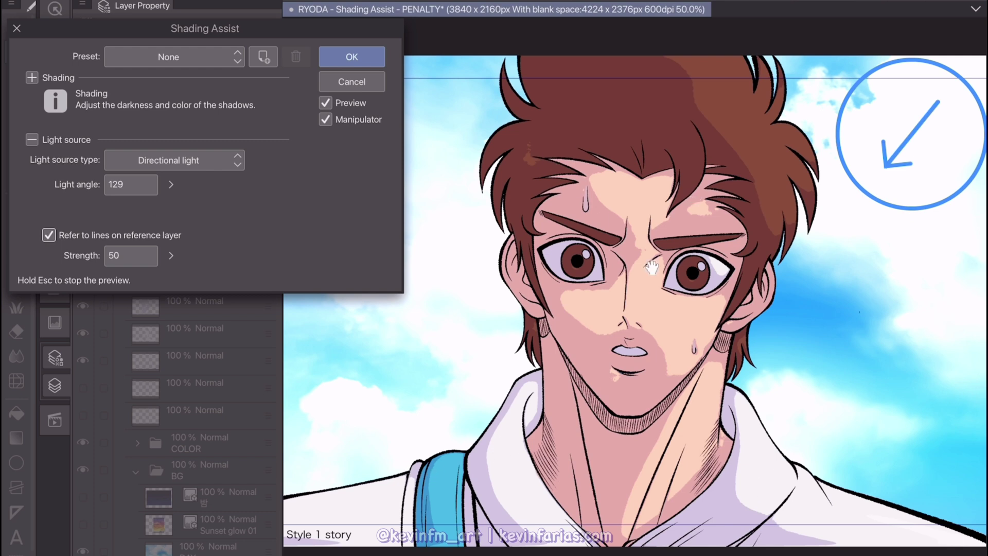
click(229, 61)
click(212, 89)
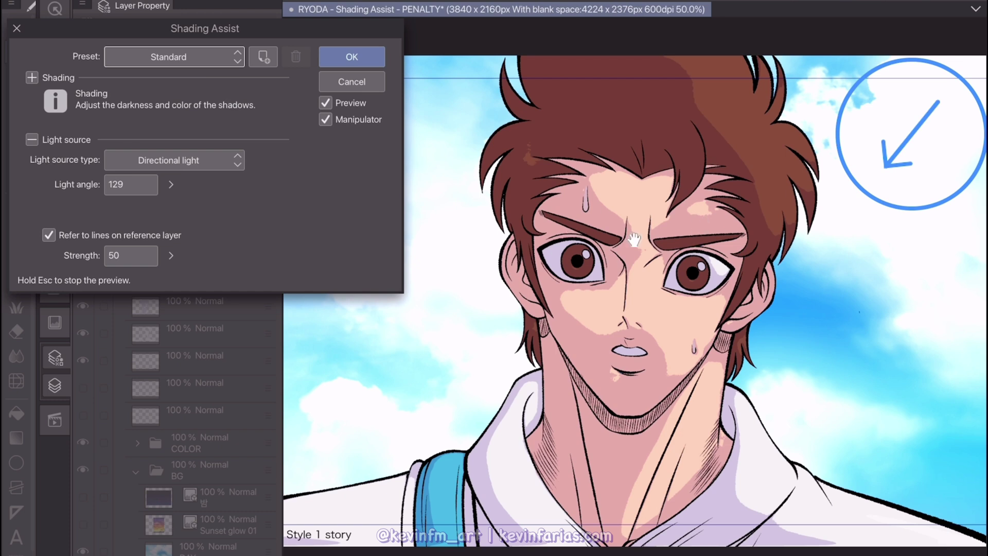
Try the Morning preset with an enlarged light manipulator circle, and return to the Standard preset.
click(227, 57)
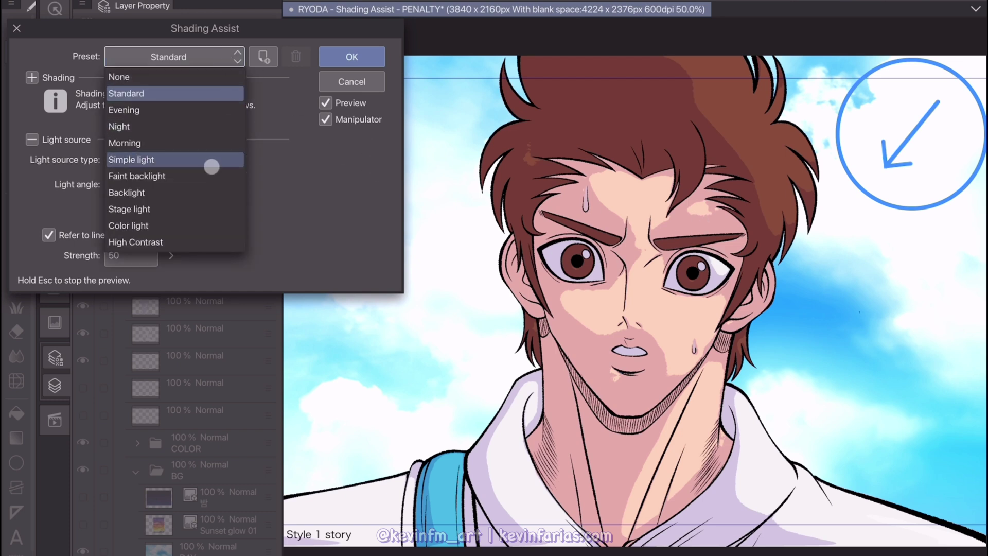
click(195, 142)
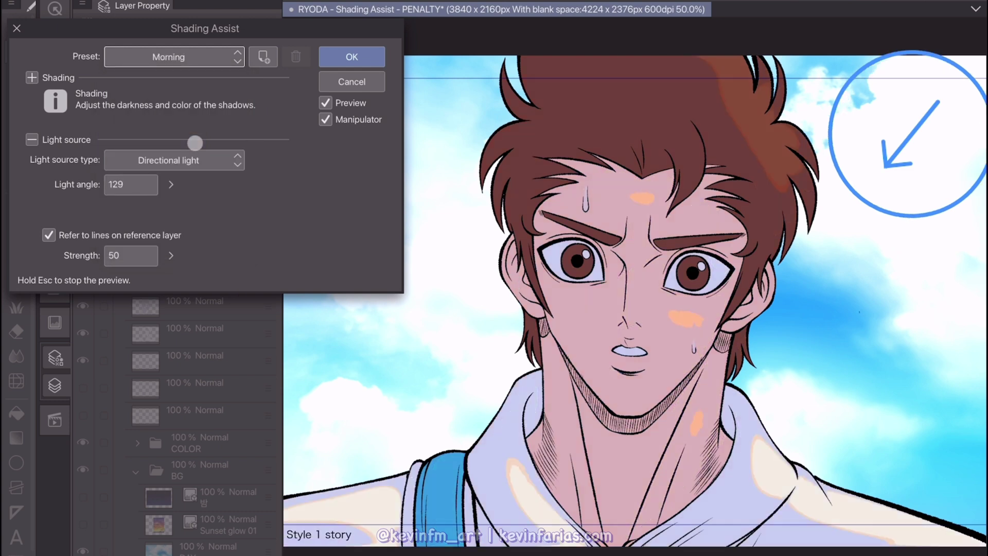
mouse_move(863, 201)
mouse_down()
mouse_move(842, 229)
mouse_move(851, 223)
mouse_up()
click(200, 56)
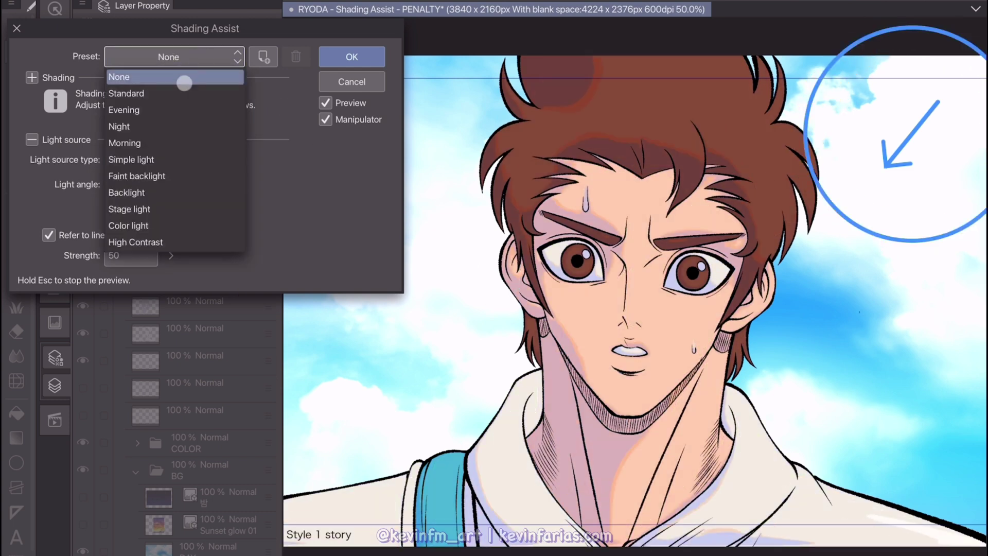
click(184, 93)
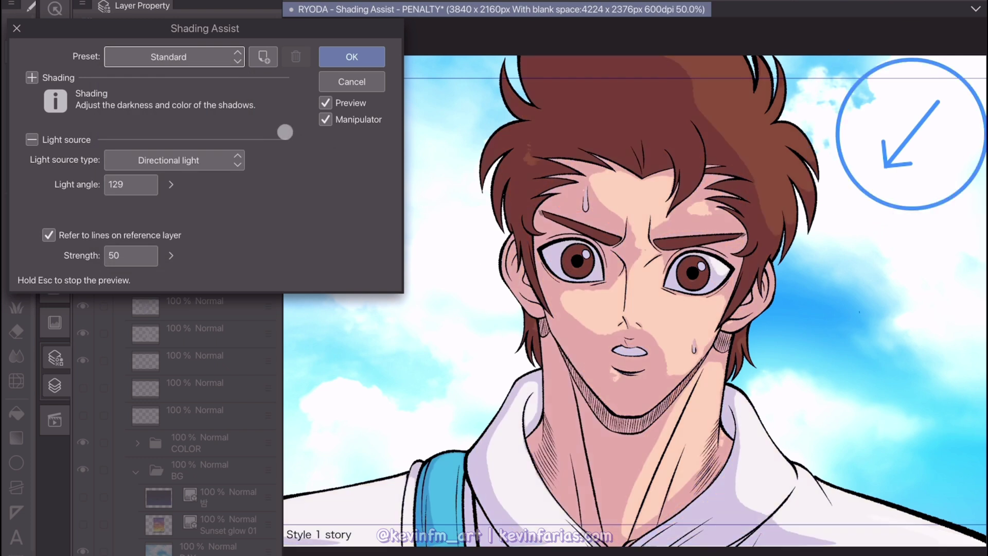
Try the Ball light source type with its manipulator, and switch back to Directional light.
click(222, 161)
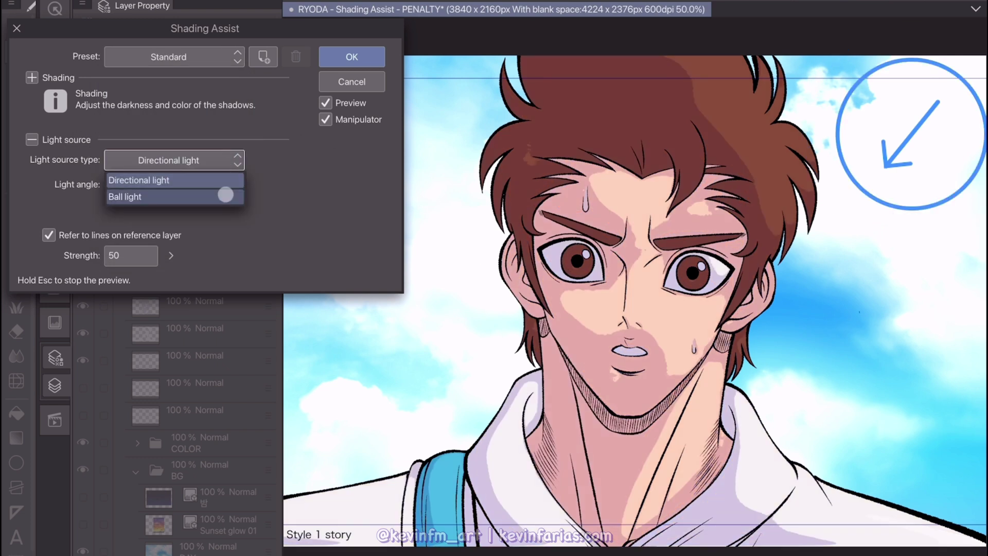
click(225, 196)
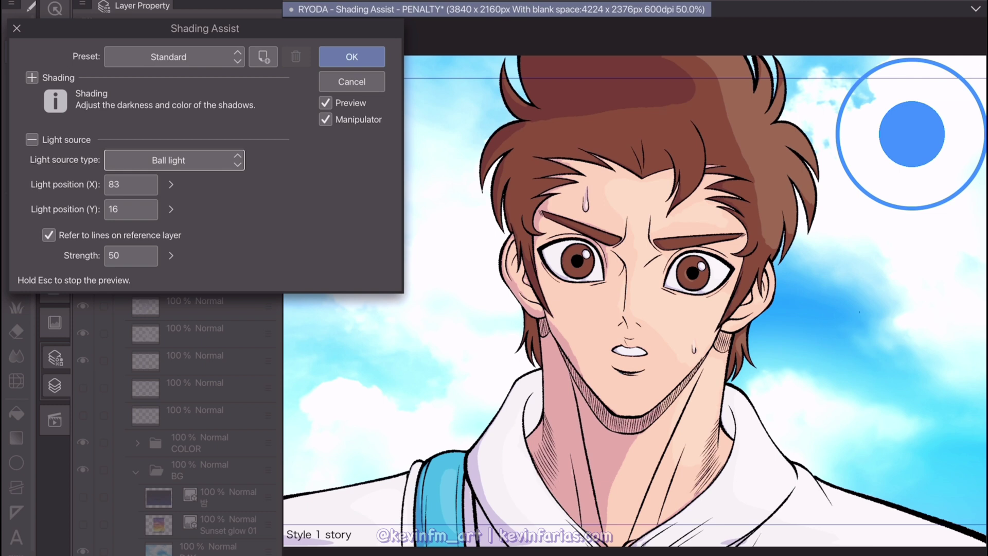
mouse_move(872, 193)
mouse_down()
mouse_move(851, 201)
mouse_move(866, 195)
mouse_up()
click(235, 162)
click(225, 180)
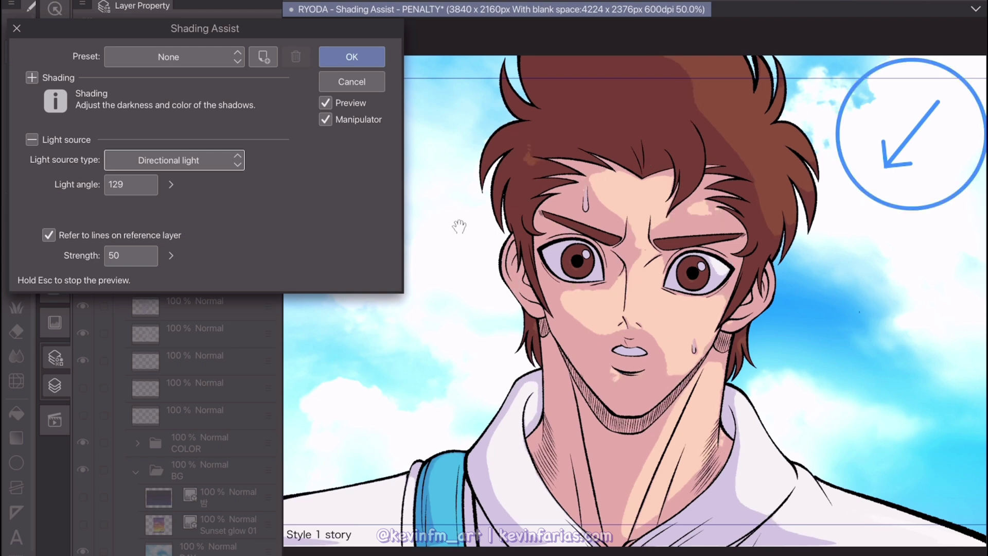
Expand the Shading settings and shift the middle cel-shading level marker slightly toward the light end.
click(32, 78)
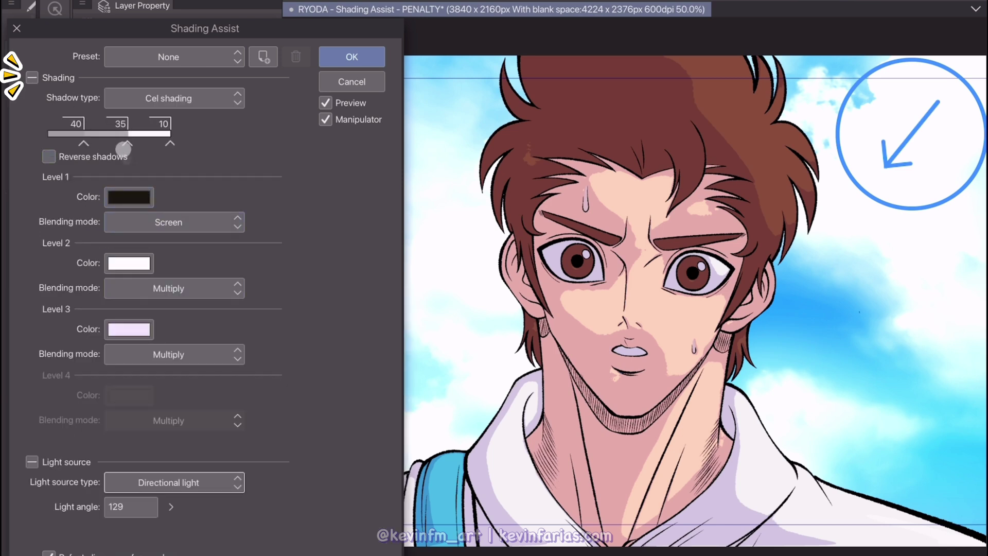
drag(129, 149, 133, 150)
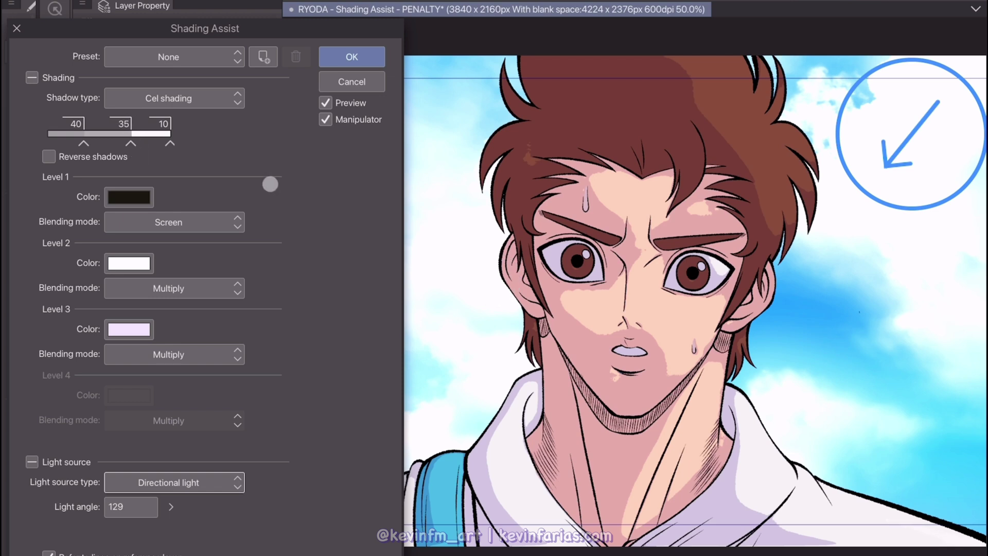
Compare the artwork with and without the shading preview, and collapse the Shading settings.
click(325, 103)
click(325, 103)
click(326, 103)
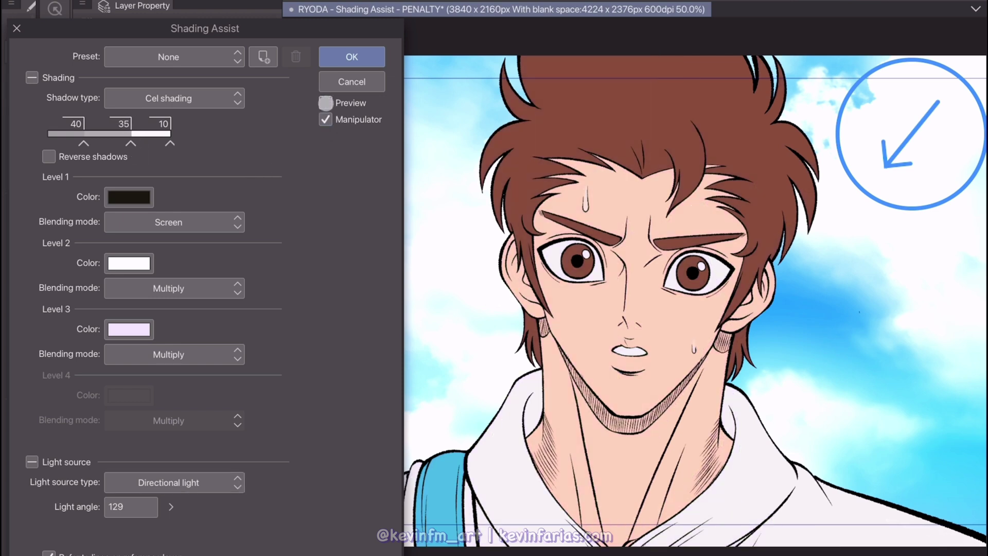
click(325, 103)
click(326, 102)
click(325, 102)
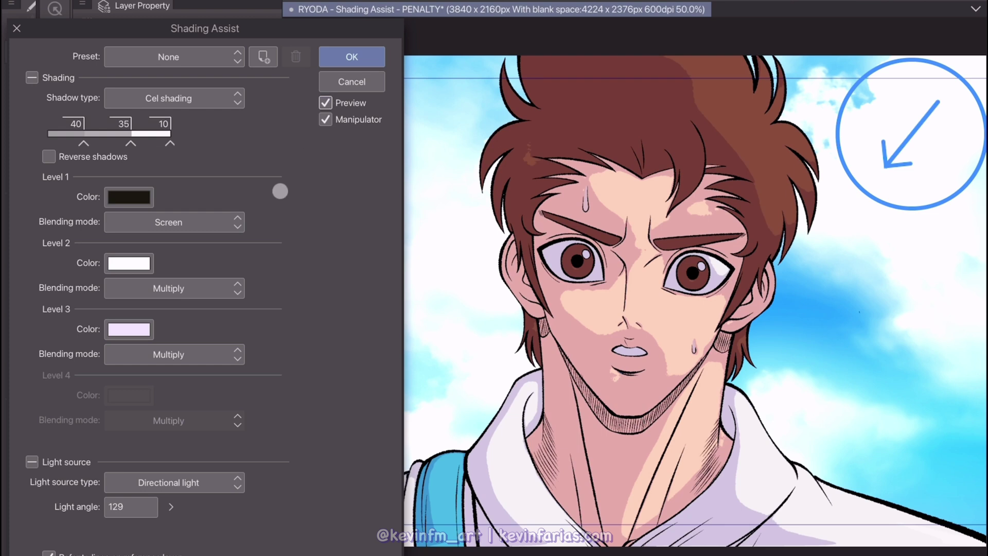
click(32, 78)
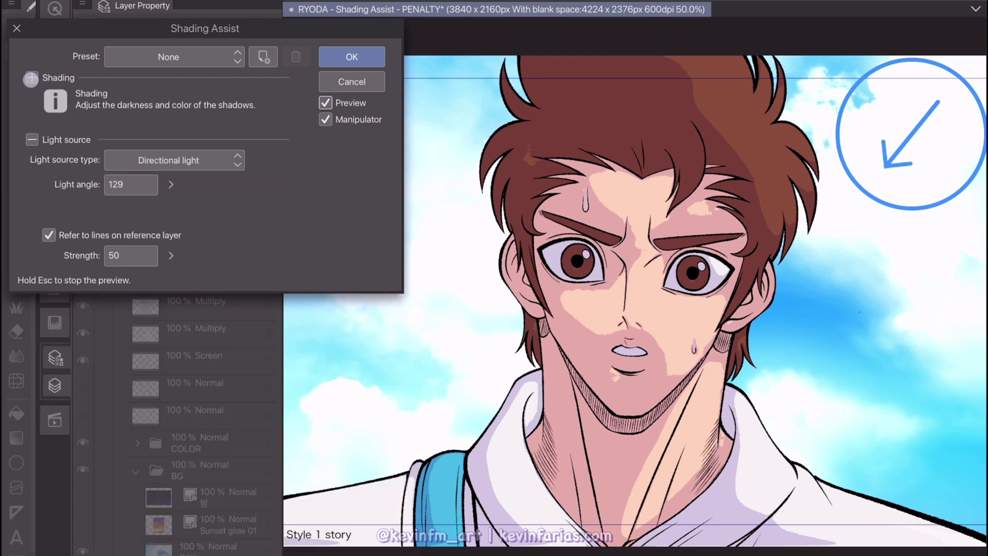
Expand the Shading settings, try the Smooth shading shadow type, and switch back to Cel shading.
click(33, 79)
click(230, 98)
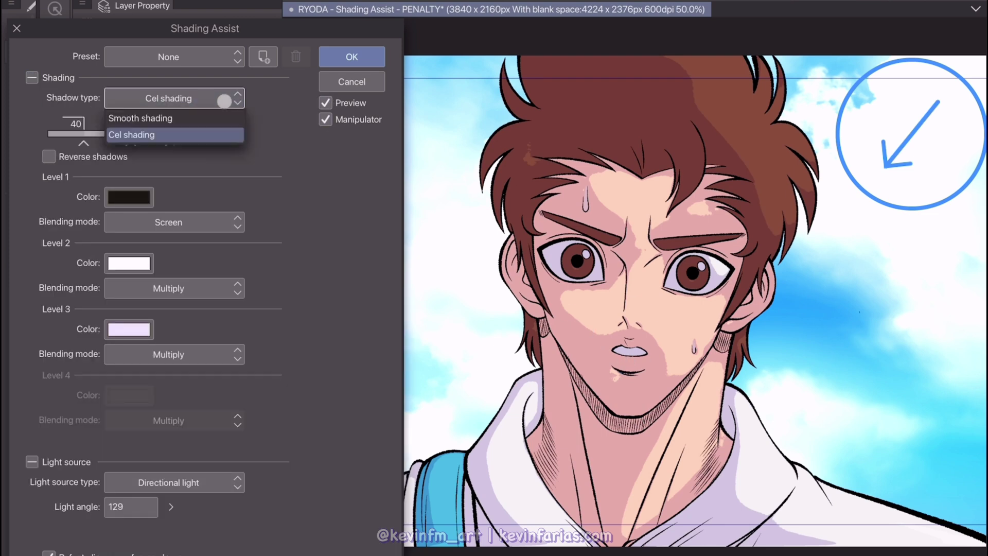
click(220, 116)
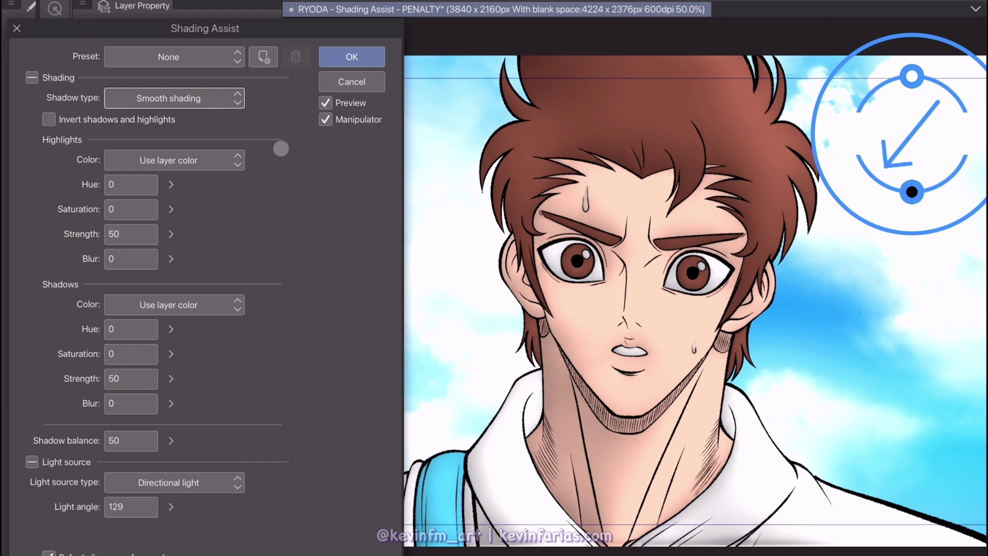
click(221, 103)
click(185, 135)
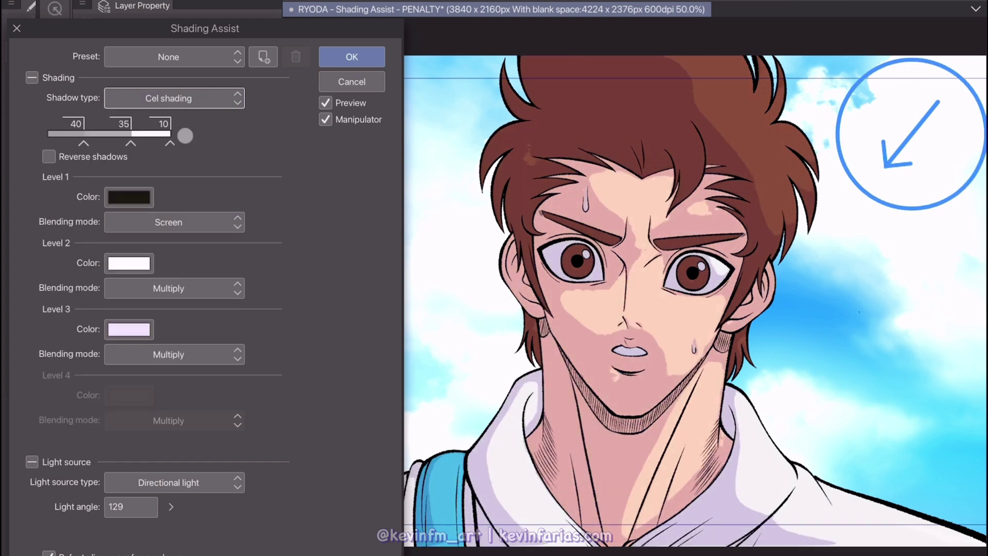
Collapse the Shading settings and apply the cel shading to the artwork.
click(32, 77)
click(373, 61)
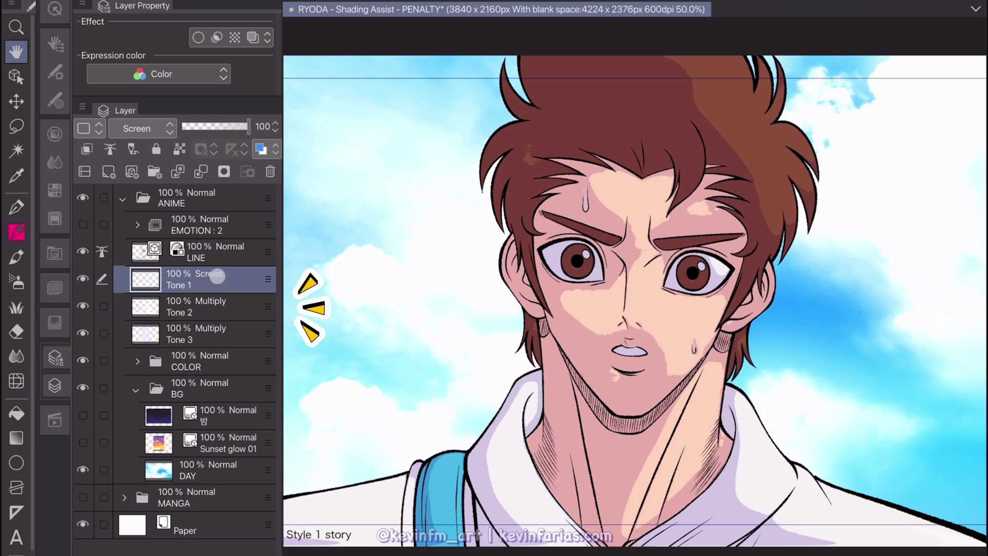
Create a layer folder above the tone layers and name it DAY.
click(154, 172)
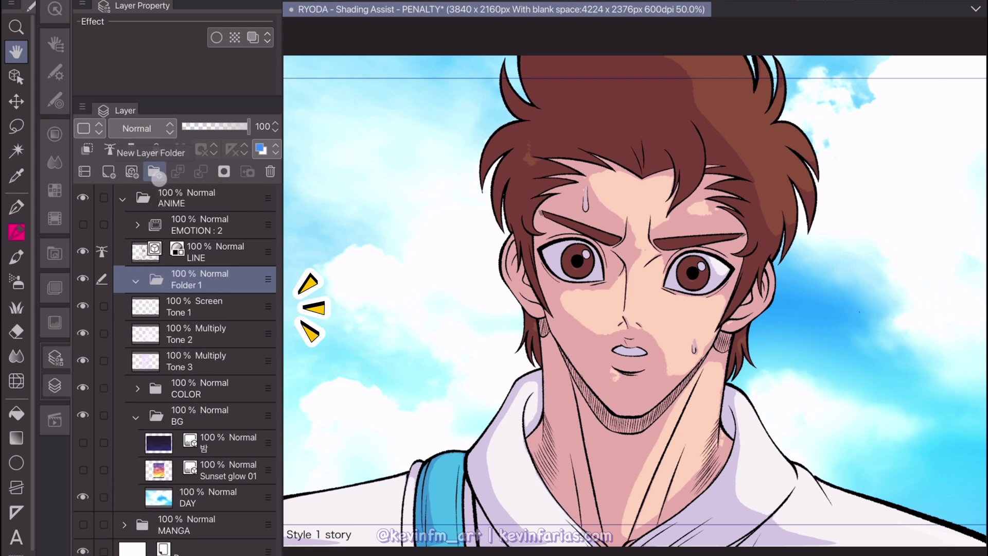
double_click(216, 282)
text(DAY)
key(Return)
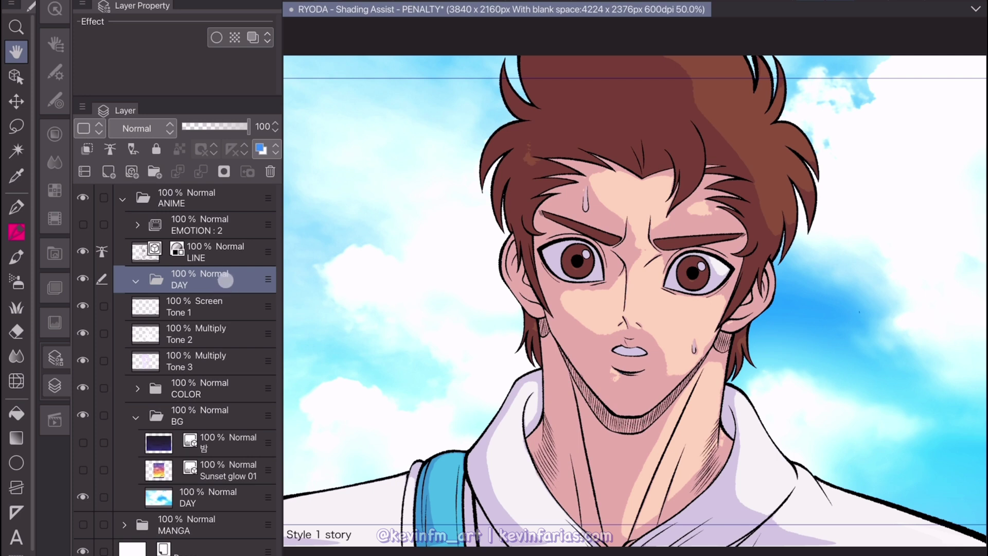
Move the Tone 1, Tone 2 and Tone 3 layers together into the DAY folder.
click(221, 304)
shift+click(224, 355)
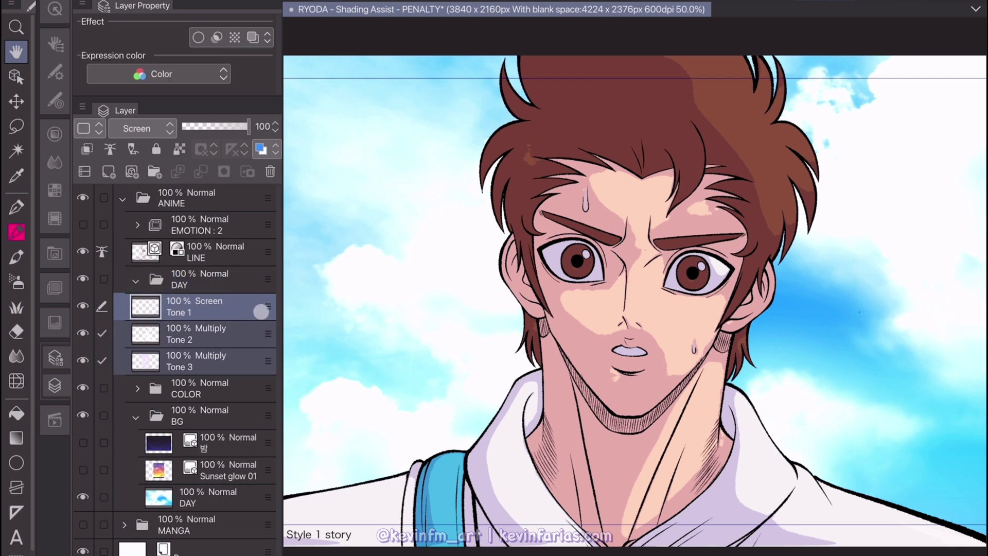
drag(260, 309, 259, 284)
Set the blending mode of the DAY folder above COLOR to Through.
click(238, 282)
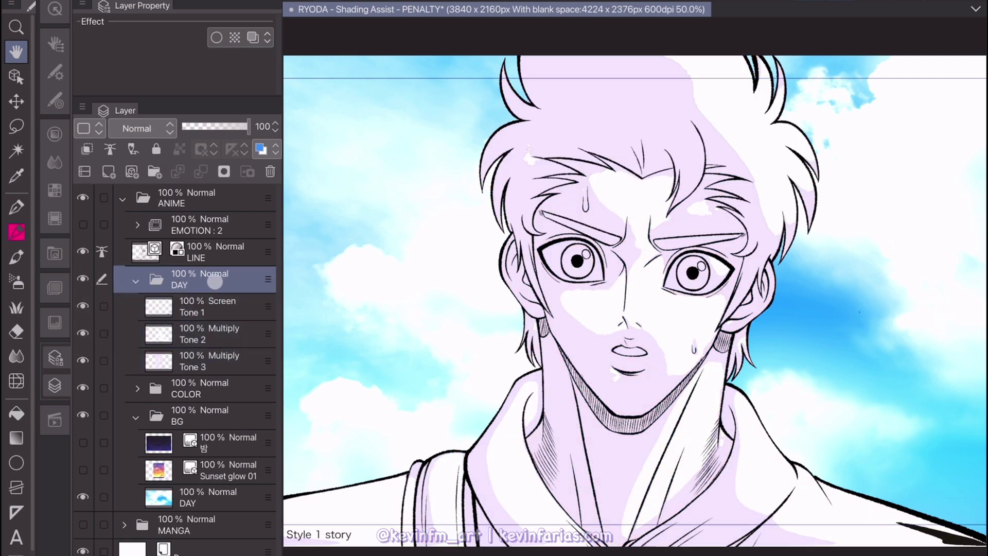
click(170, 130)
click(154, 128)
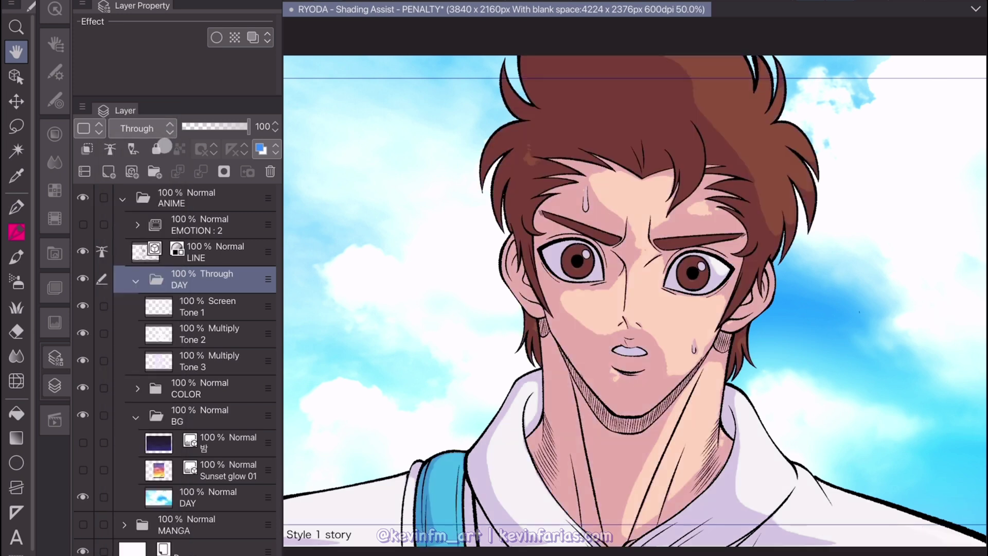
Toggle the visibility of Tone 1 and Tone 3 in the DAY folder to examine each tone's shading.
click(84, 307)
click(82, 360)
click(82, 360)
click(82, 360)
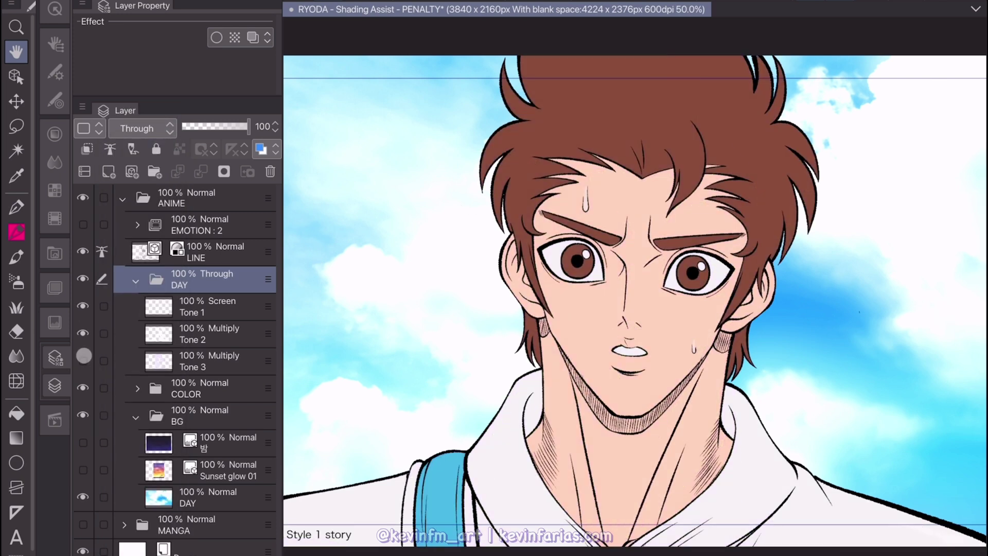
click(83, 360)
Select Tone 3 in the DAY folder, and review the Eyedropper's Pick color from layer option and the Pen sub tools.
click(217, 362)
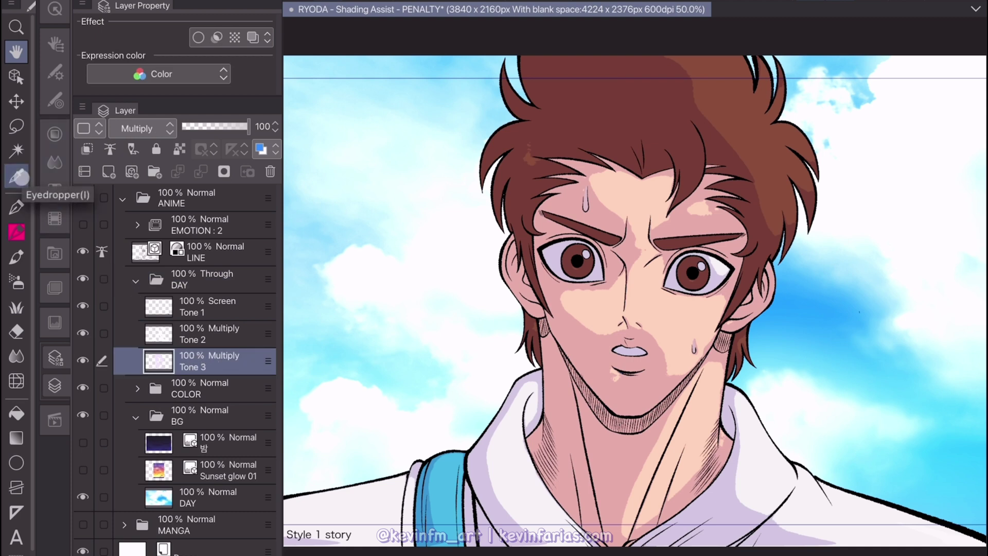
click(17, 177)
click(55, 43)
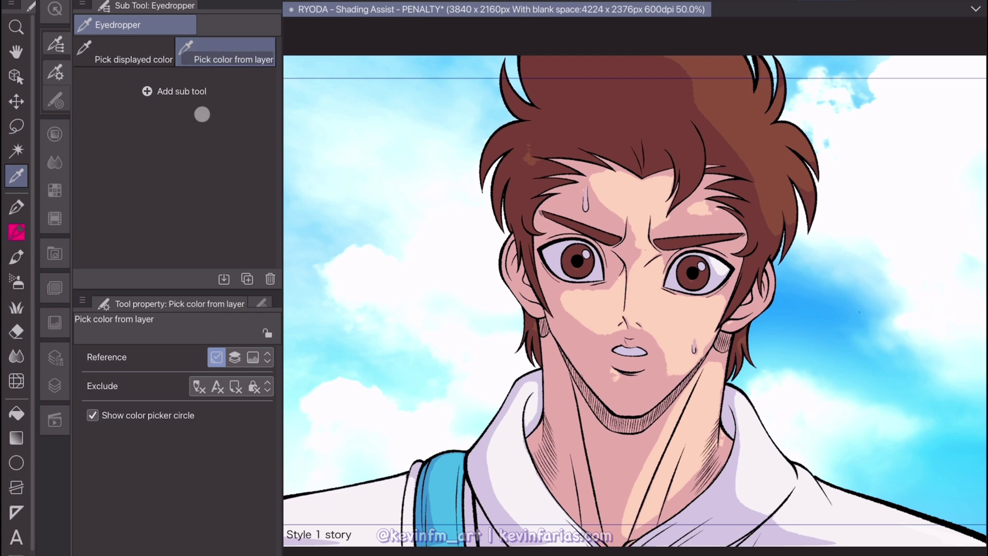
click(54, 387)
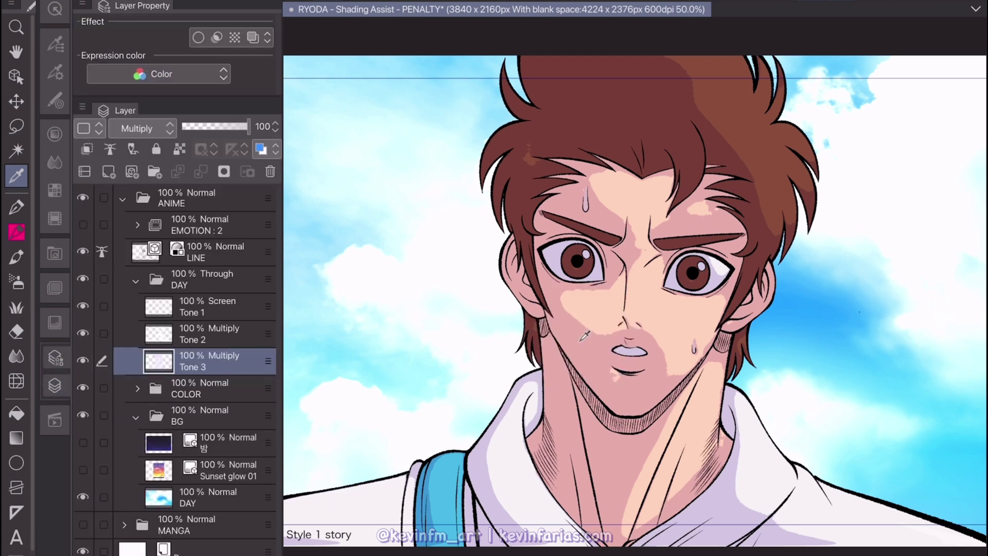
click(19, 210)
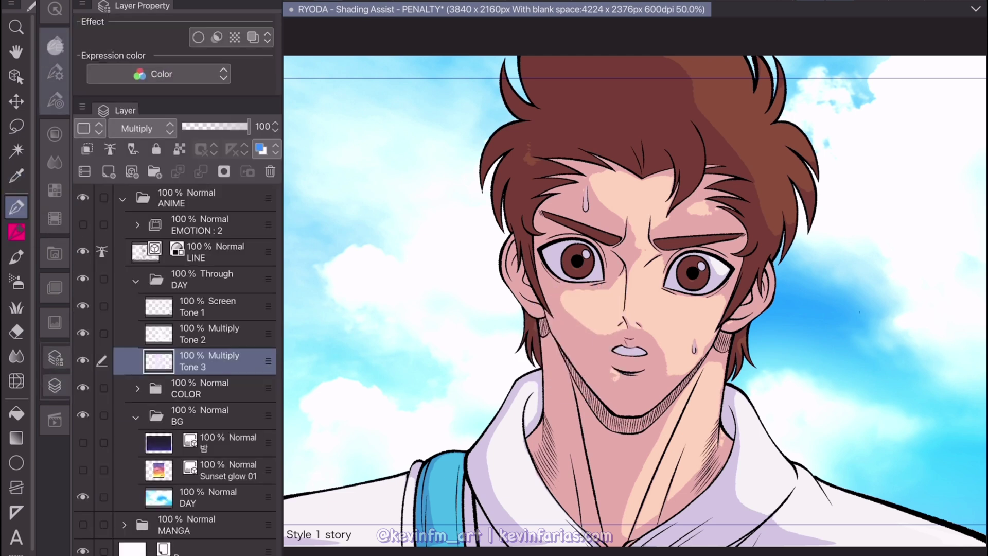
click(55, 47)
click(54, 385)
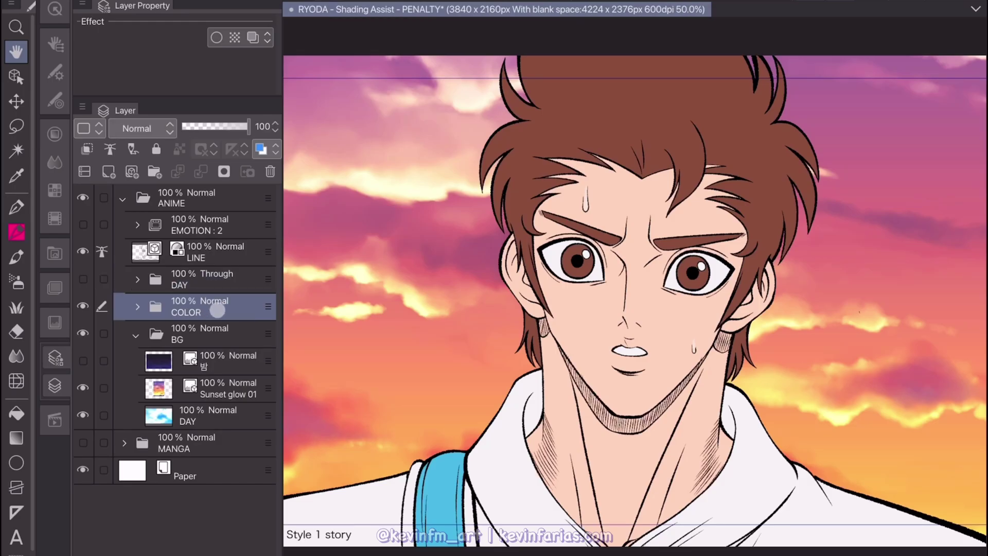
Start Shading Assist on the COLOR folder, choose the Evening preset, and enlarge the light manipulator circle slightly.
click(91, 1)
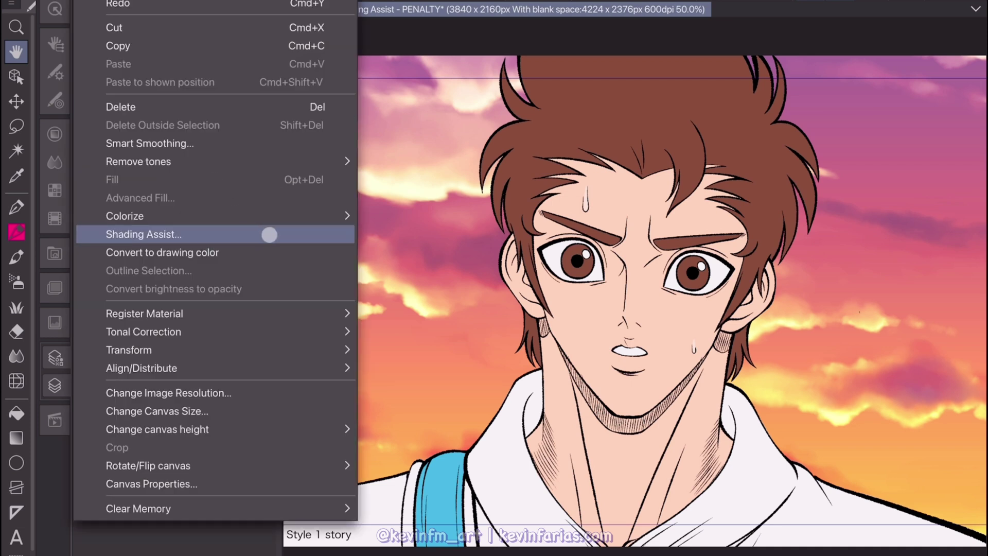
click(269, 234)
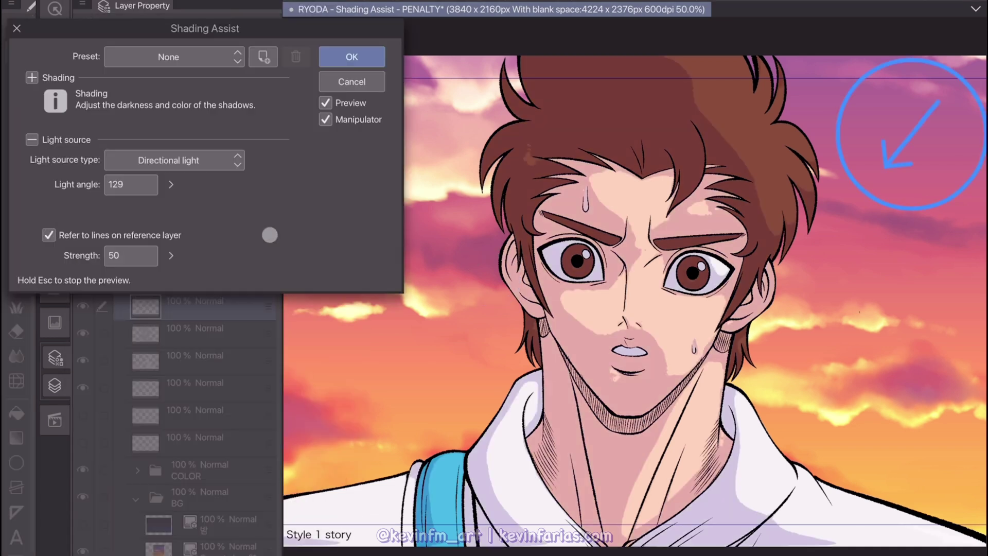
click(183, 59)
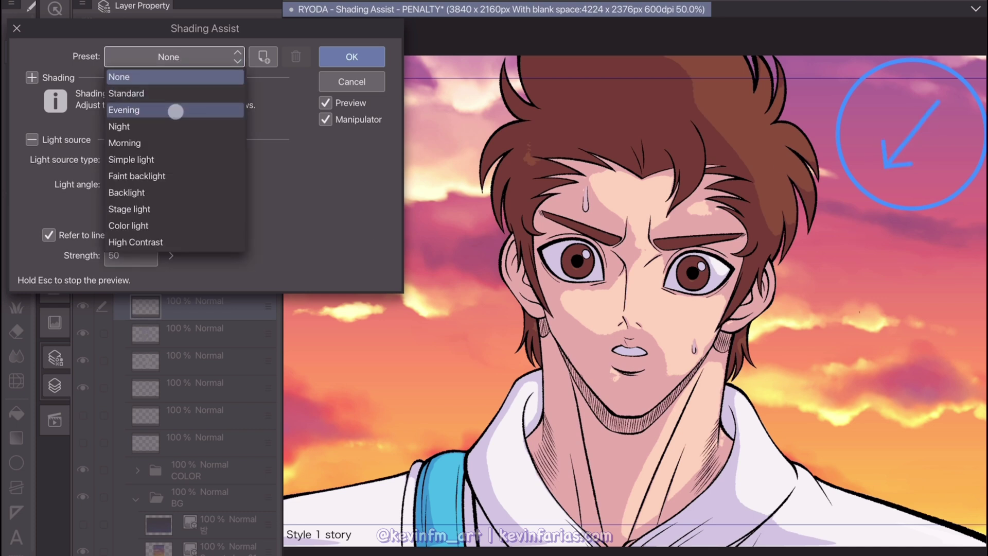
click(183, 110)
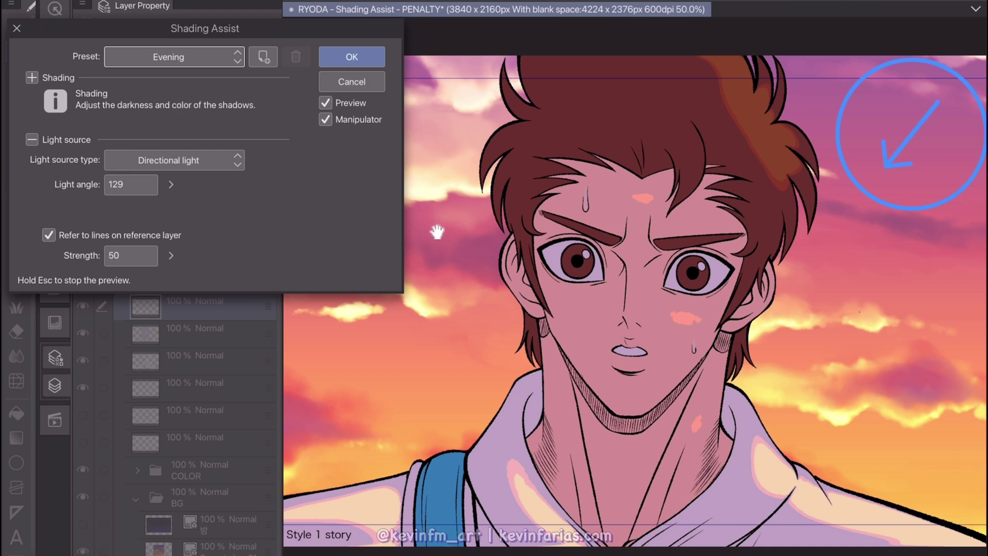
click(866, 215)
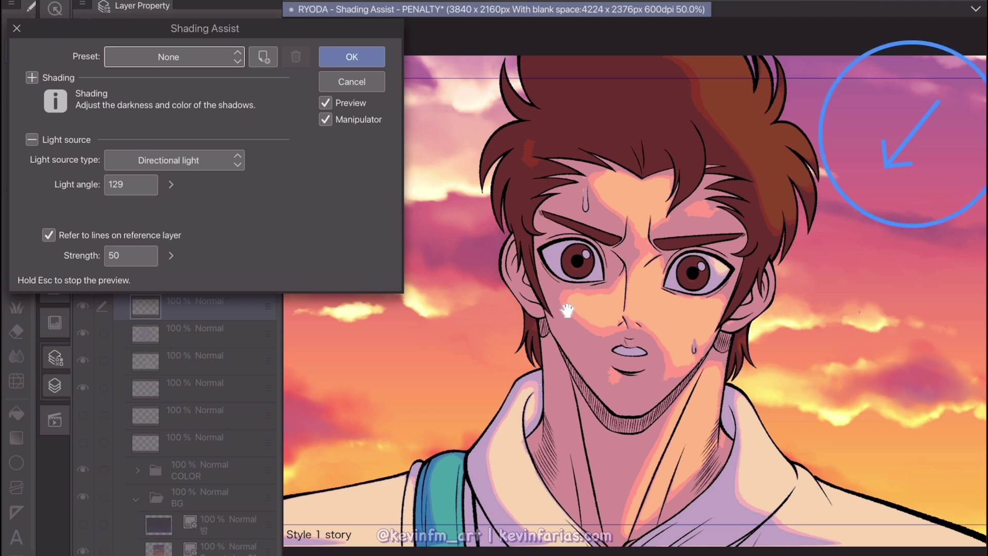
Expand the Shading settings, shift the middle level marker toward the light end, and set its value to 10.
click(32, 78)
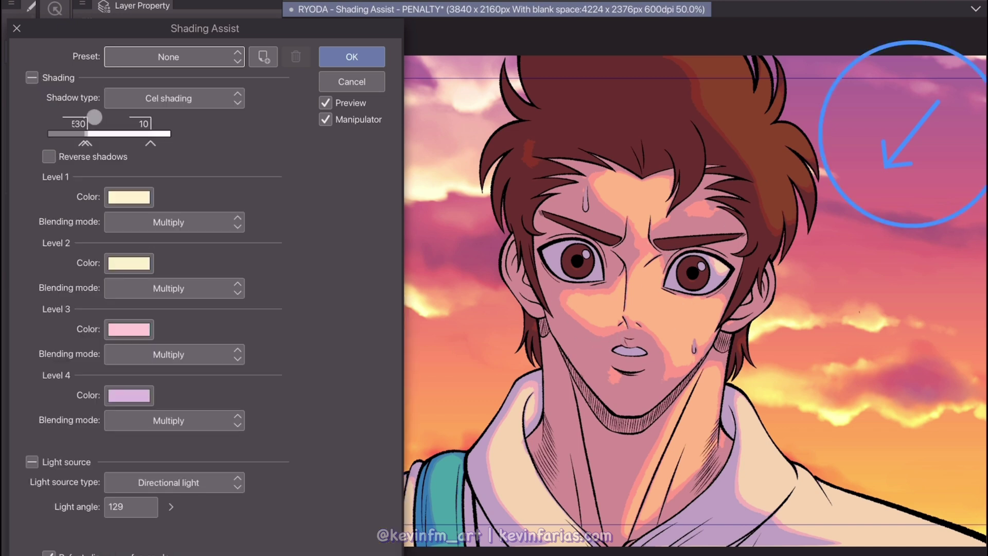
drag(87, 145, 104, 144)
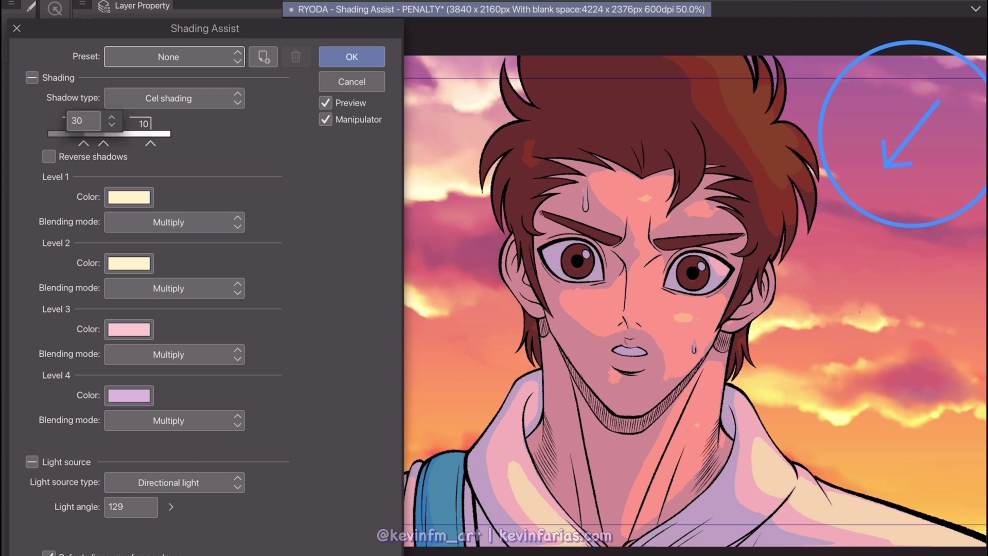
click(75, 118)
double_click(76, 120)
text(10)
key(Return)
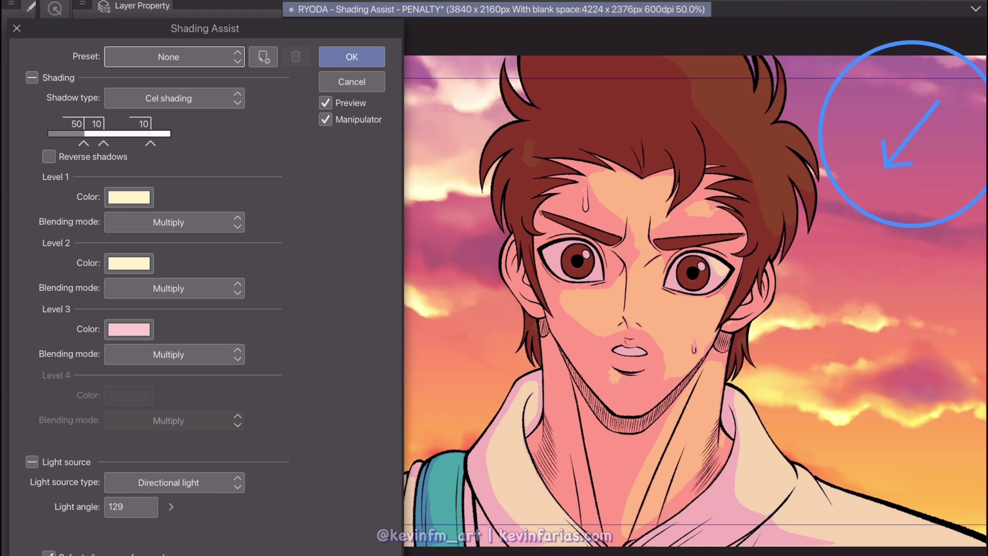
Set the darkest shading level's value to 70, collapse the Shading settings, and apply the evening shading.
click(76, 124)
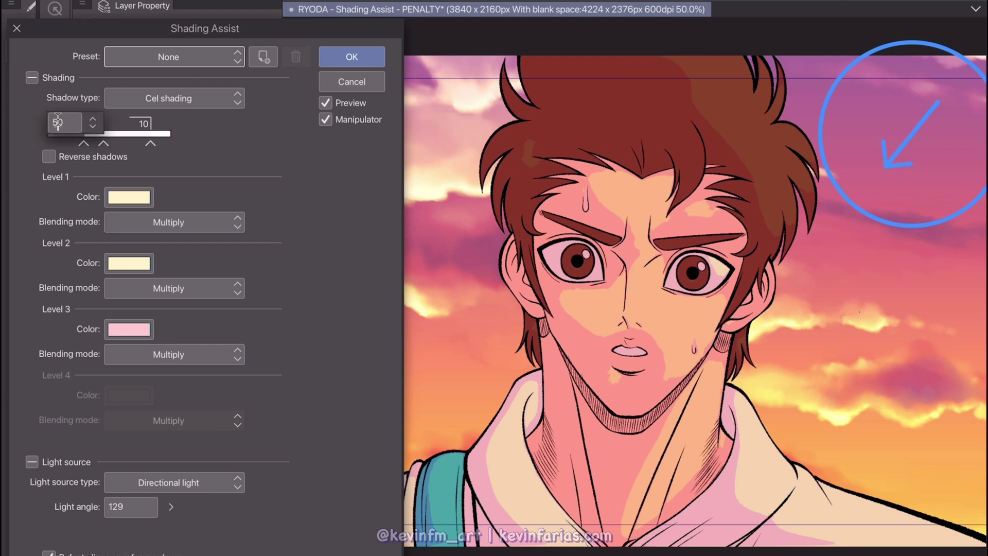
text(70)
key(Return)
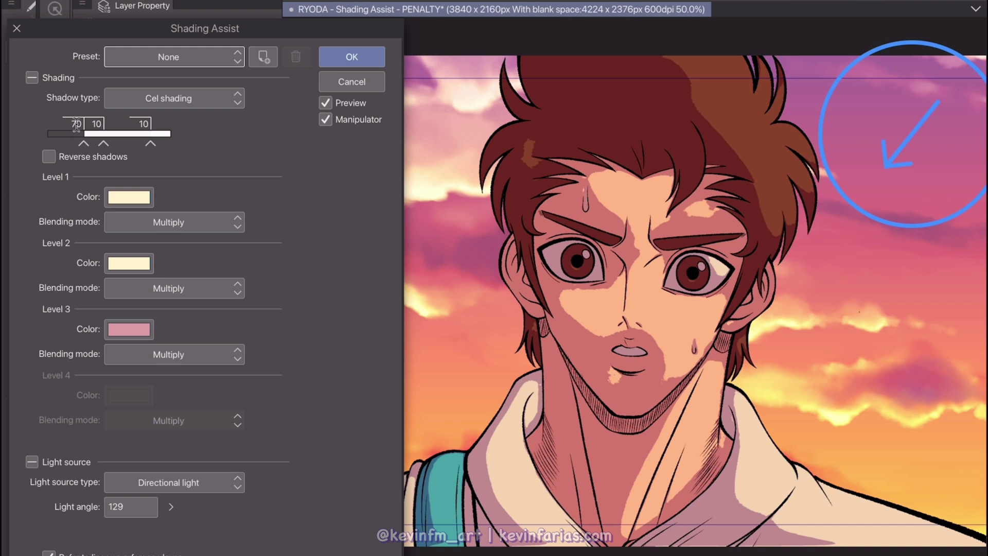
click(32, 77)
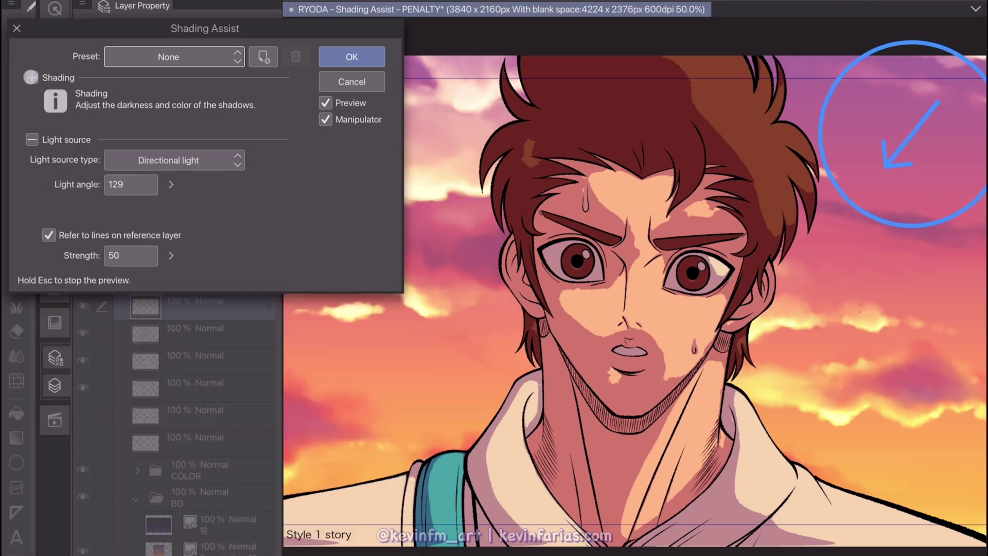
click(360, 58)
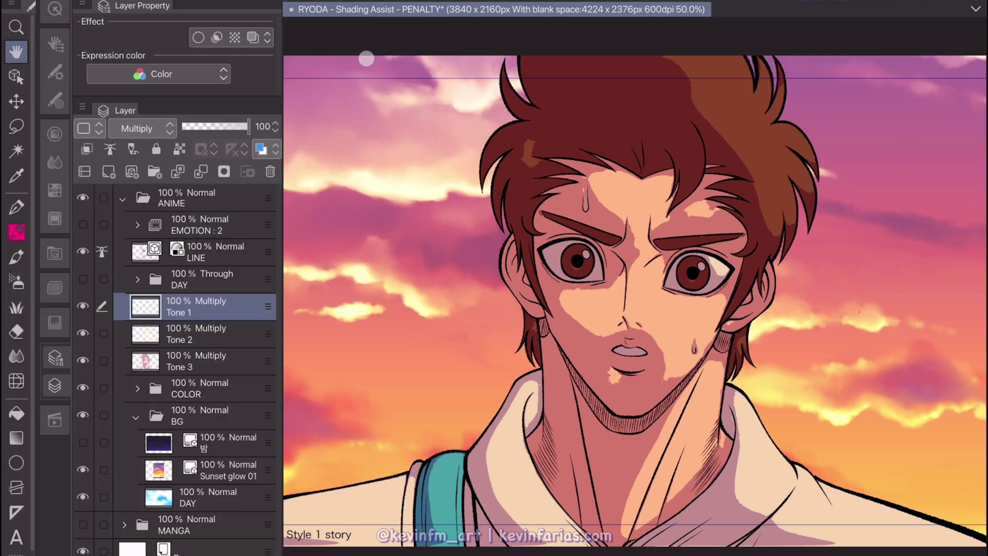
Create a layer folder above the new tone layers and name it EVENING.
click(156, 173)
double_click(205, 309)
text(EVENING)
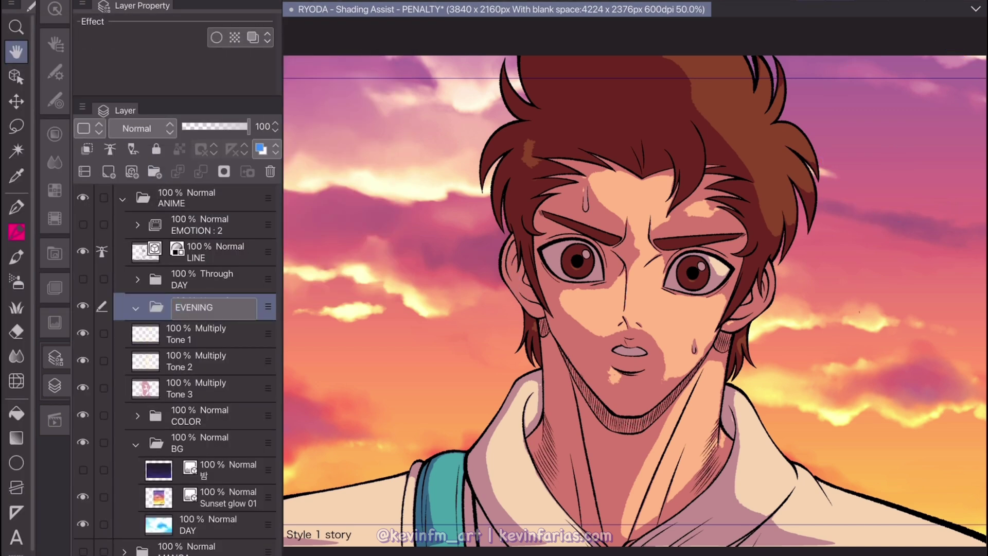
key(Return)
Move the three new tone layers together into the EVENING folder.
click(251, 329)
shift+click(236, 381)
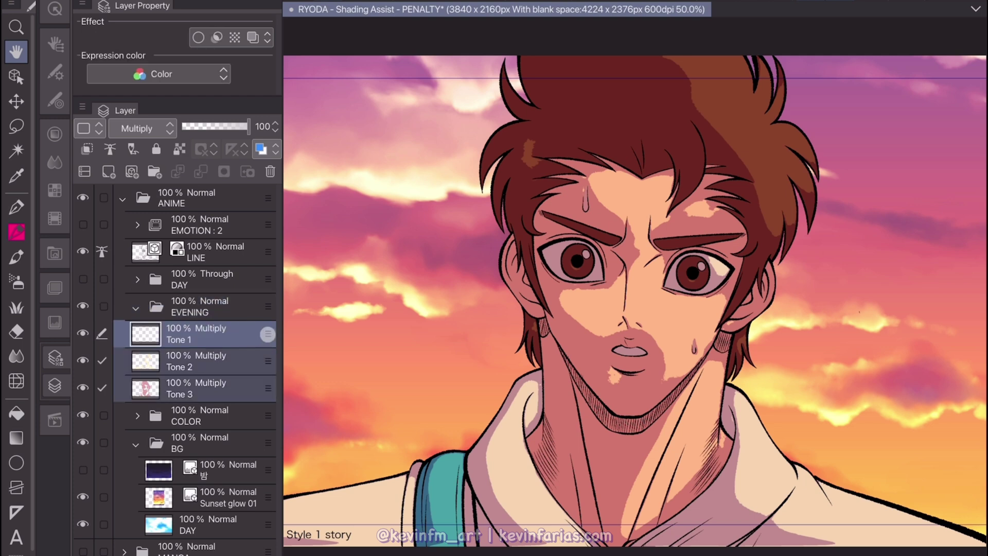
drag(267, 333, 267, 308)
Set the EVENING folder's blending mode to Through.
click(230, 308)
click(156, 132)
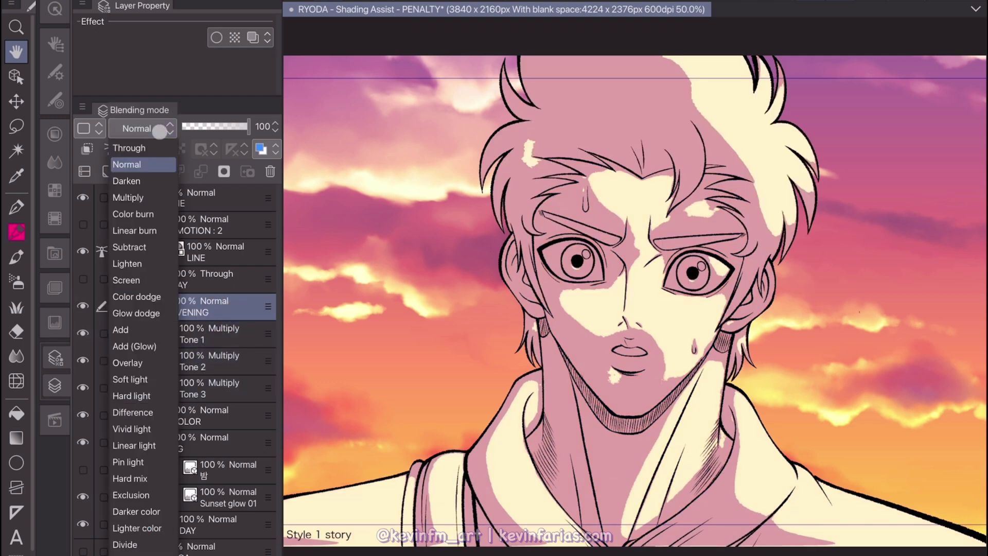
click(160, 147)
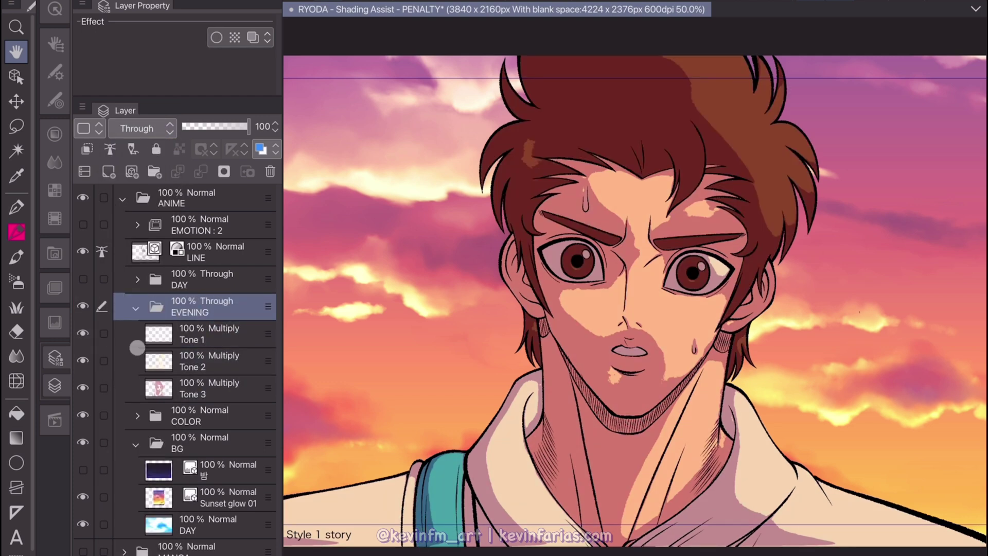
Toggle the visibility of Tone 2 and Tone 3 in the EVENING folder to examine each tone's shading.
click(83, 360)
click(83, 360)
click(83, 360)
click(82, 360)
click(83, 389)
click(83, 389)
On Tone 3 in the EVENING folder, pick the shadow color from the cheek and paint a shadow stroke there with the Pen.
click(211, 394)
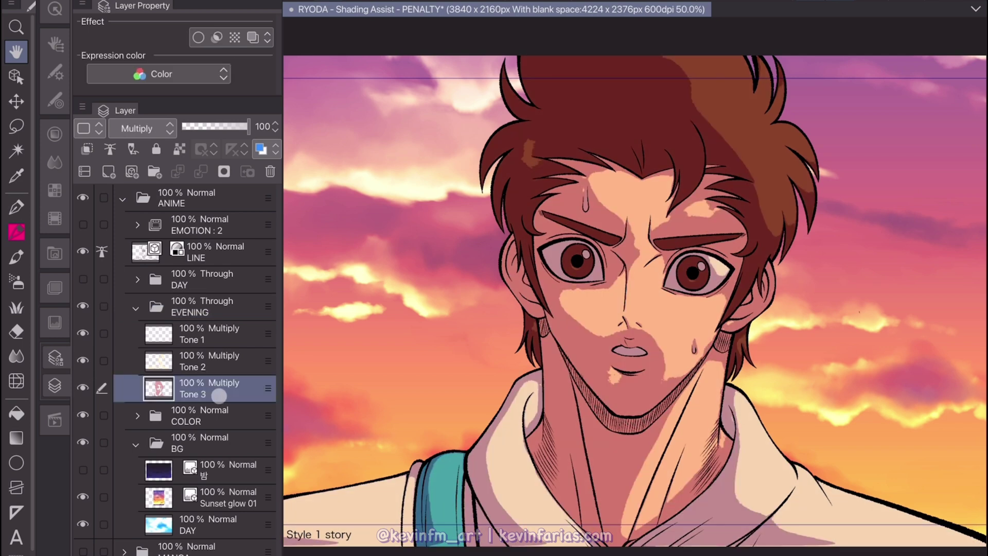
key(i)
click(573, 332)
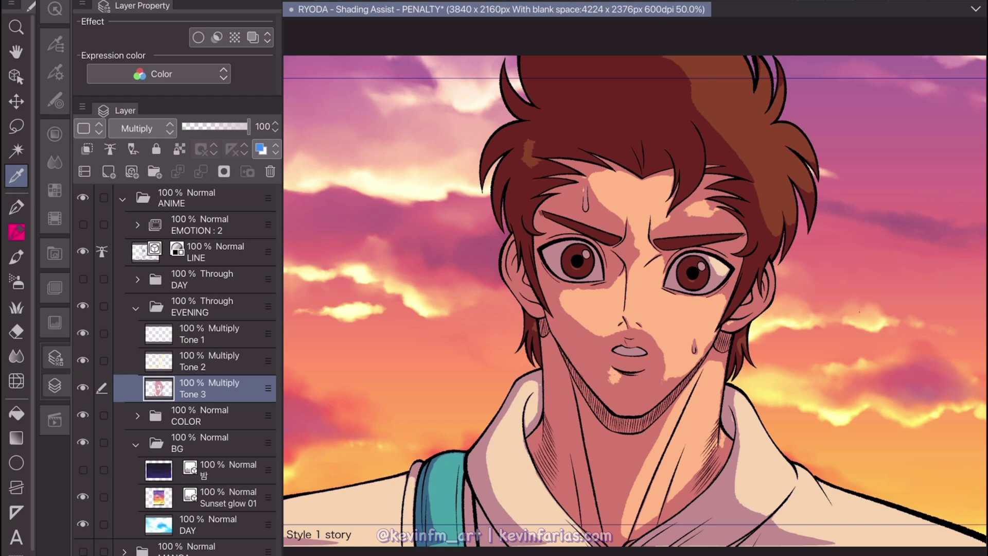
key(p)
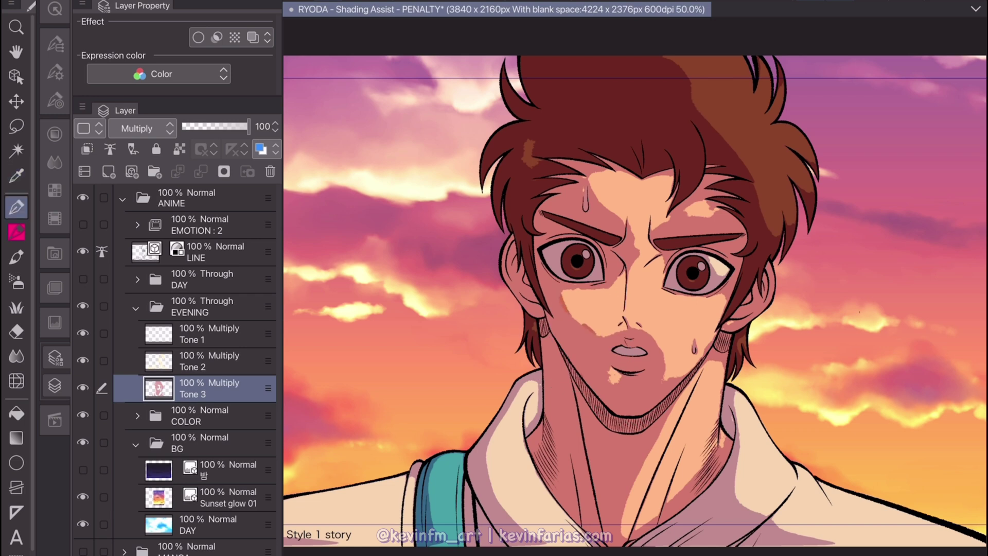
drag(564, 293, 596, 329)
Merge Tone 2 and Tone 3 in the EVENING folder into one layer and set its blending mode to Multiply.
ctrl+click(222, 367)
right_click(224, 369)
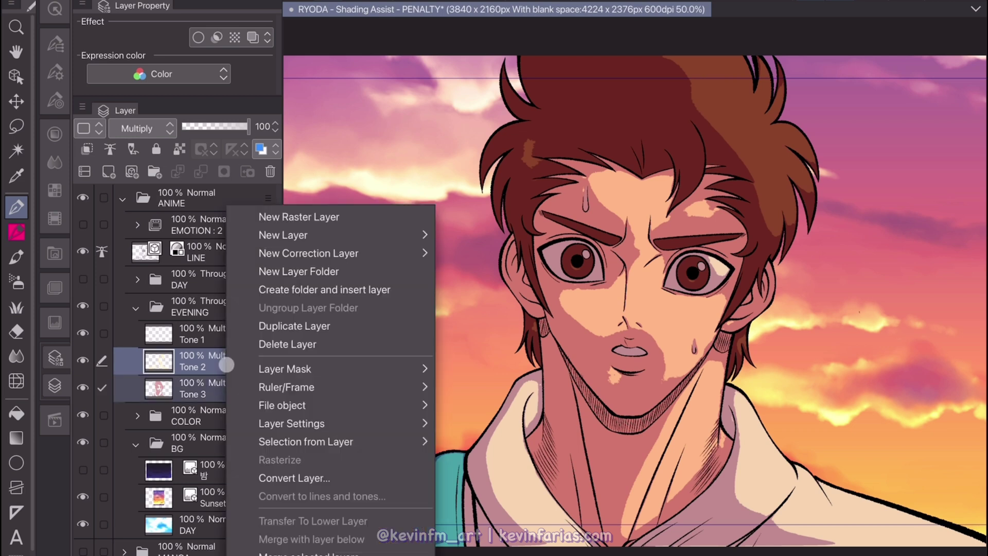
click(308, 553)
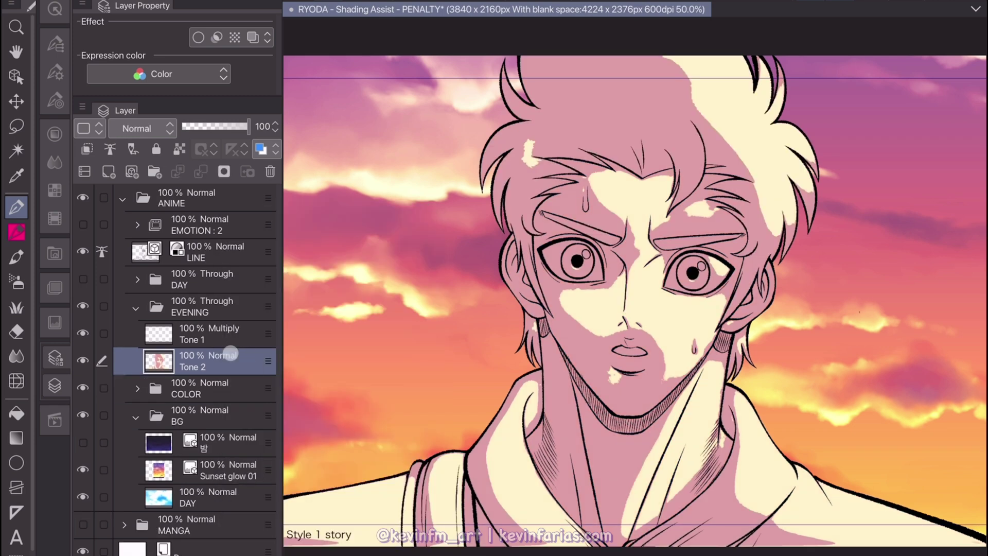
click(160, 129)
click(158, 180)
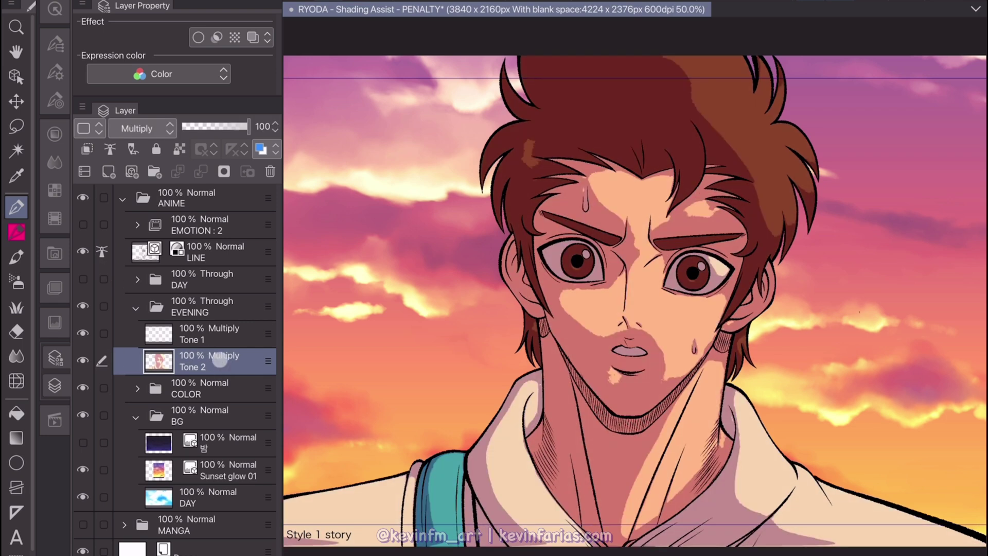
On the merged evening Tone 2 layer, paint with the Pen to reshape the shadows around the cheek, nose, mouth and brow.
alt+click(587, 354)
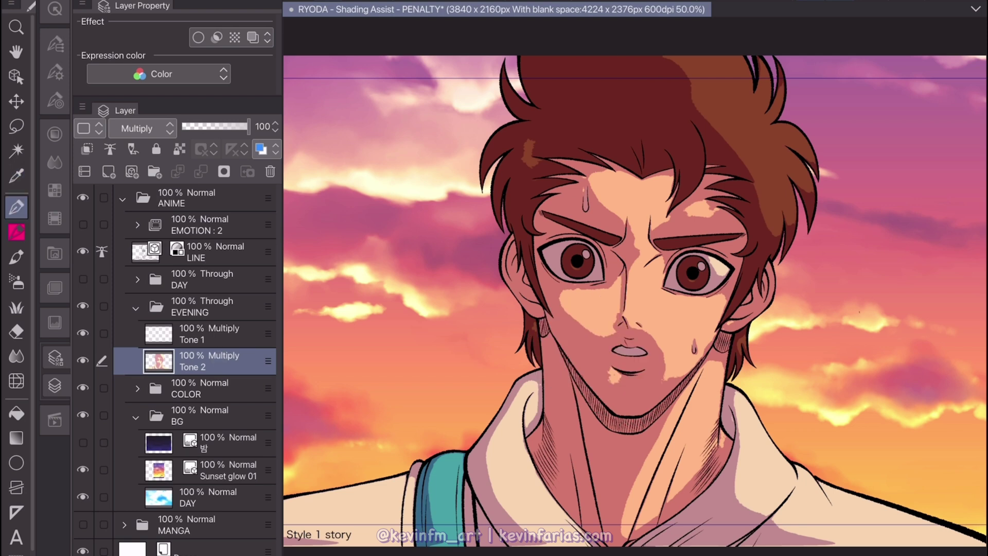
drag(617, 288, 562, 310)
mouse_move(616, 288)
mouse_down()
mouse_move(612, 315)
mouse_move(566, 298)
mouse_up()
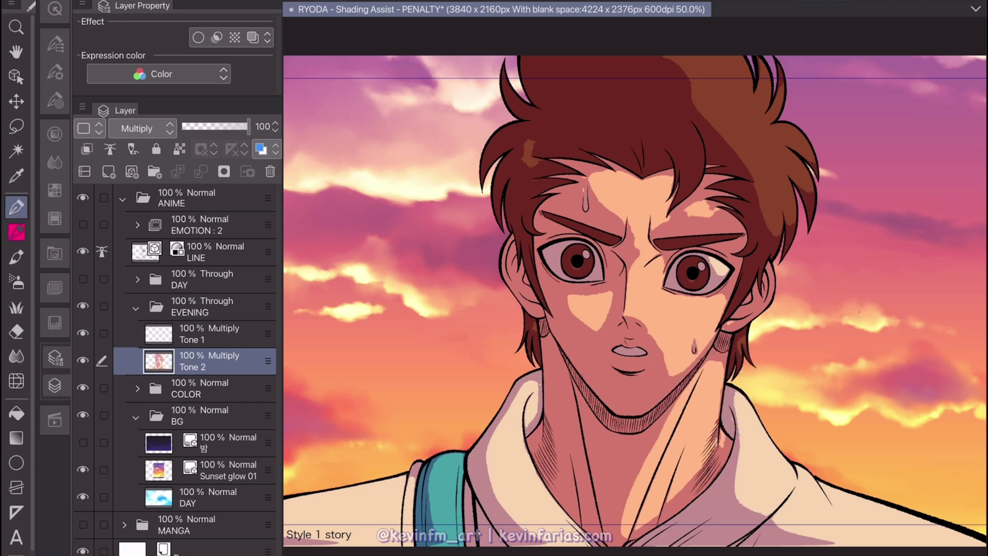
drag(633, 235, 629, 271)
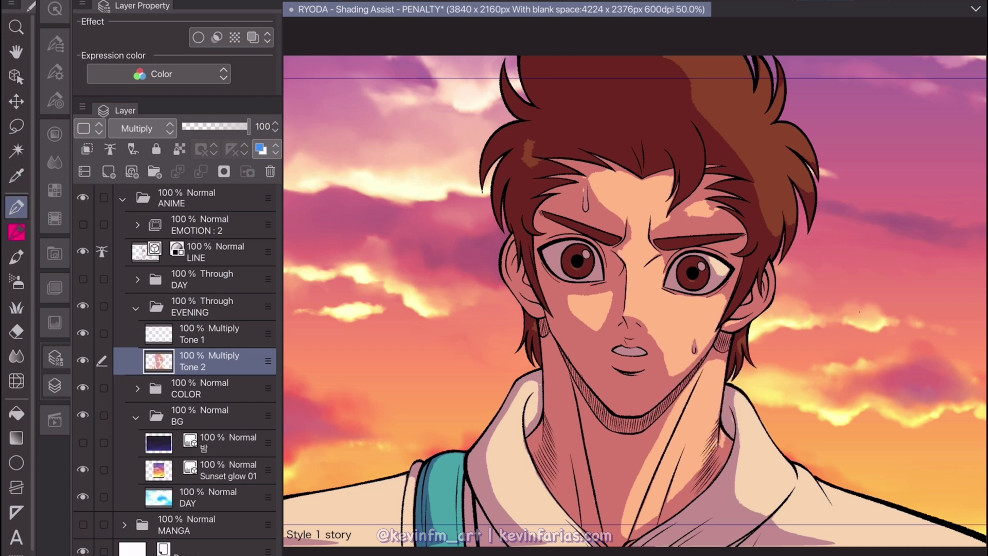
drag(608, 316, 583, 292)
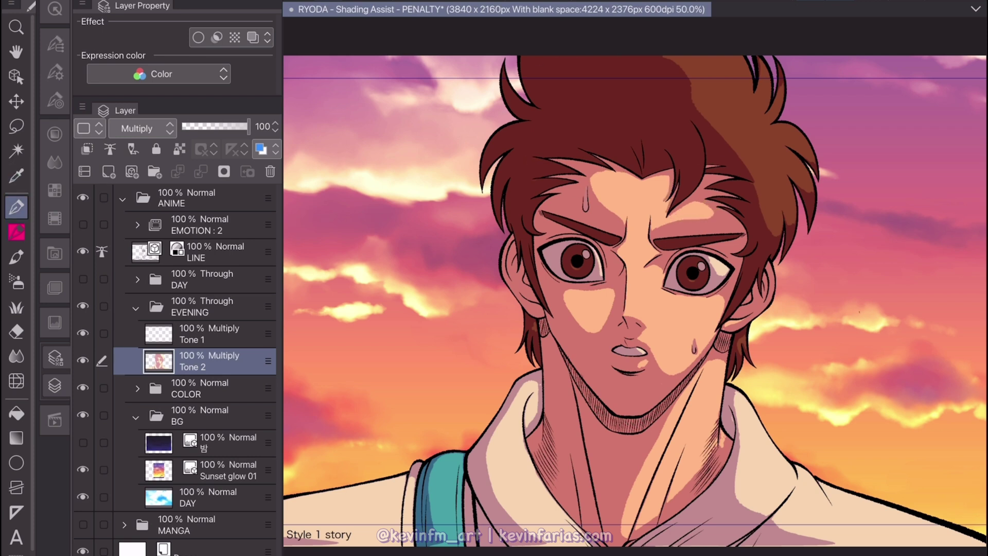
Retouch the evening shading on the hair strands beside the face and inside the adjacent ear.
drag(780, 223, 792, 196)
drag(789, 191, 812, 162)
alt+click(766, 280)
drag(766, 260, 759, 285)
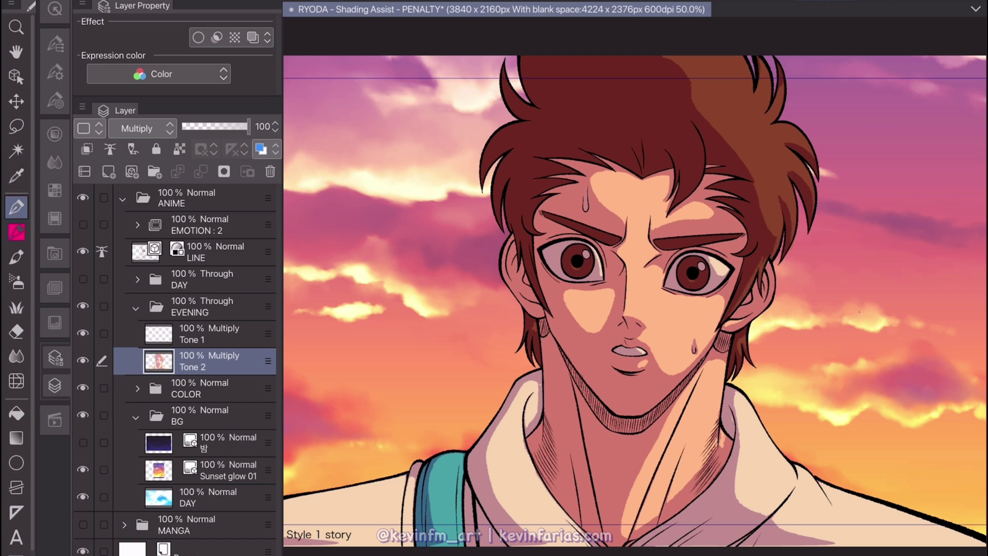
Collapse the EVENING folder and toggle its visibility to compare the character with and without the evening shading.
key(h)
click(137, 307)
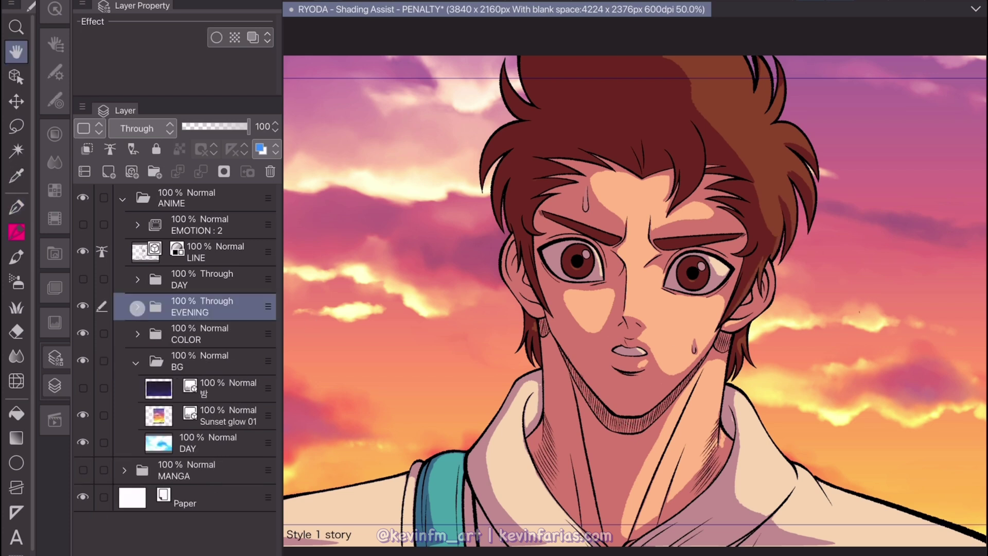
click(82, 307)
click(83, 307)
click(83, 307)
click(82, 307)
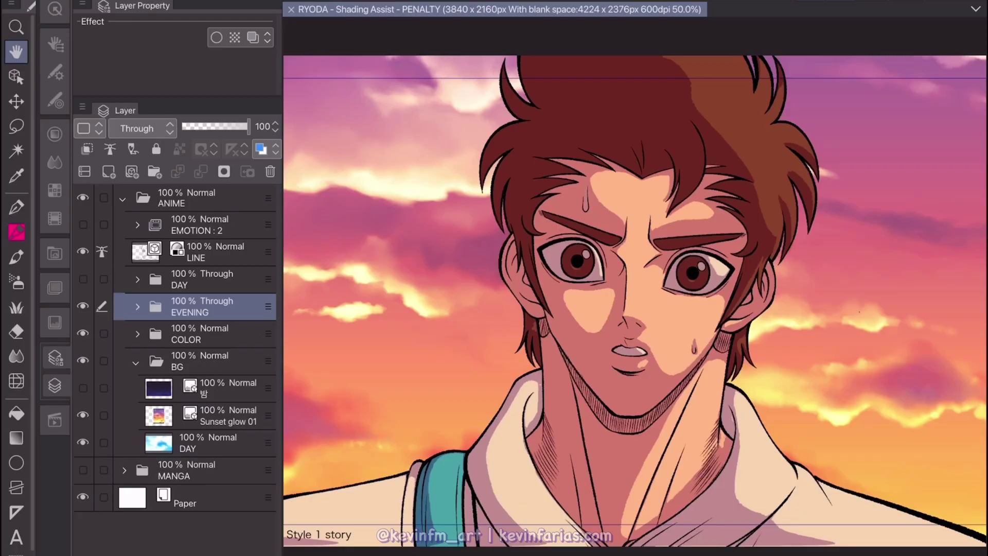
Hide the EVENING shading and show the 밤 night background, and save the file with the COLOR folder selected.
click(83, 310)
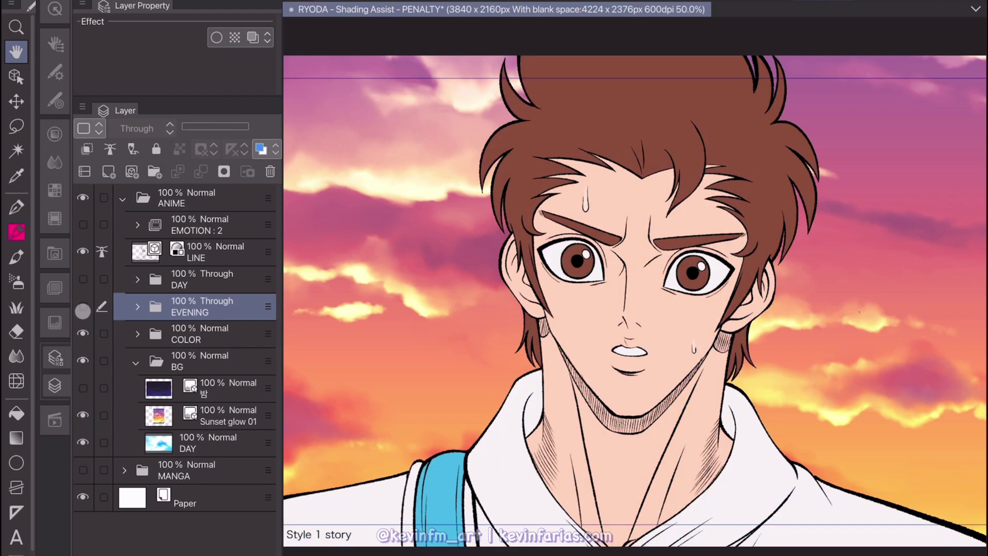
click(83, 388)
click(210, 334)
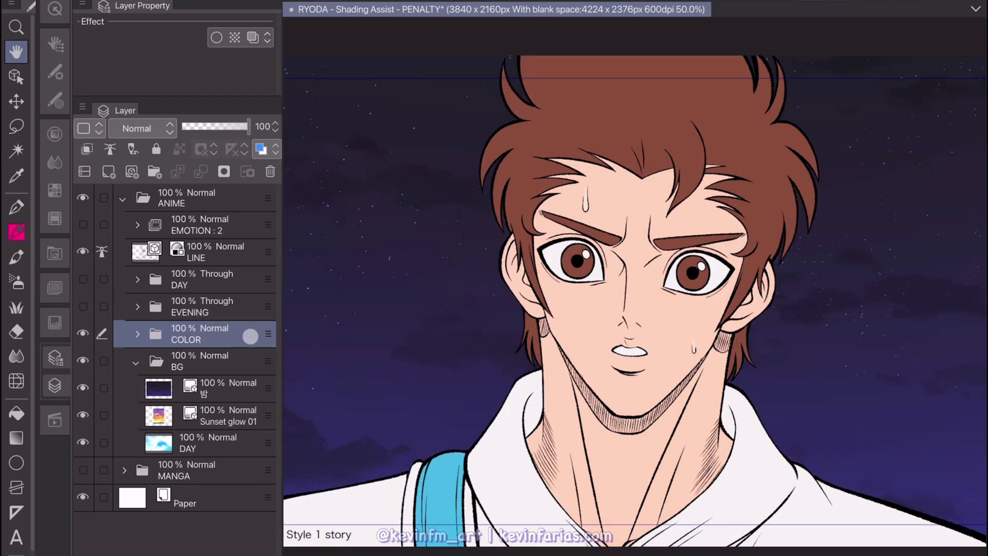
key(super+s)
Apply Shading Assist to the COLOR folder using the Night preset with a slightly smaller directional light circle.
click(92, 1)
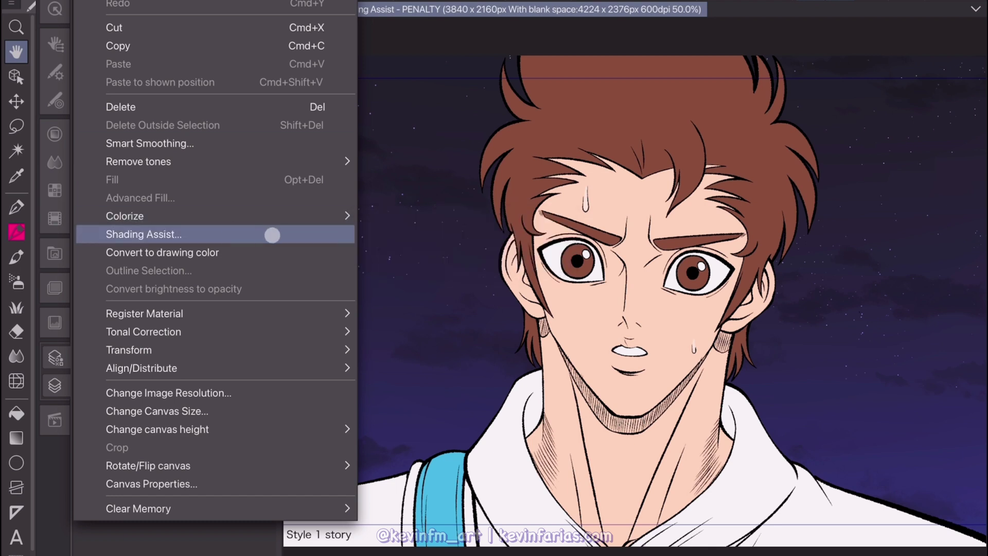
click(271, 234)
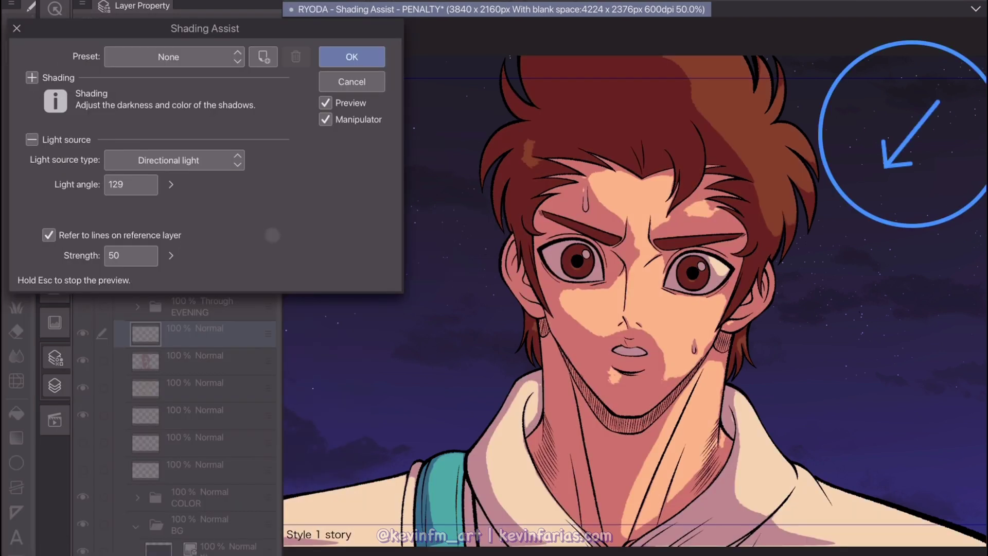
click(219, 58)
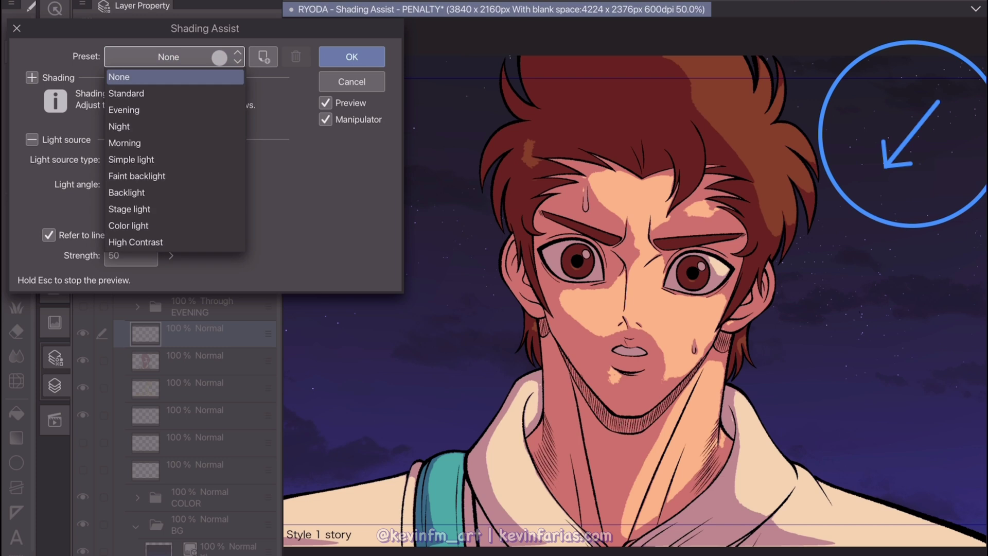
click(203, 127)
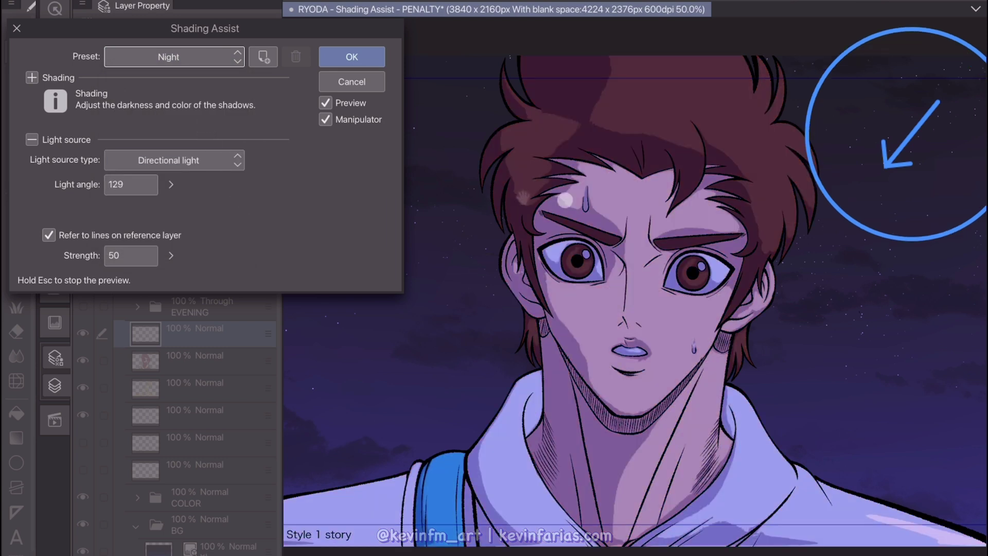
mouse_move(844, 223)
mouse_down()
mouse_move(855, 218)
mouse_move(840, 207)
mouse_move(858, 218)
mouse_up()
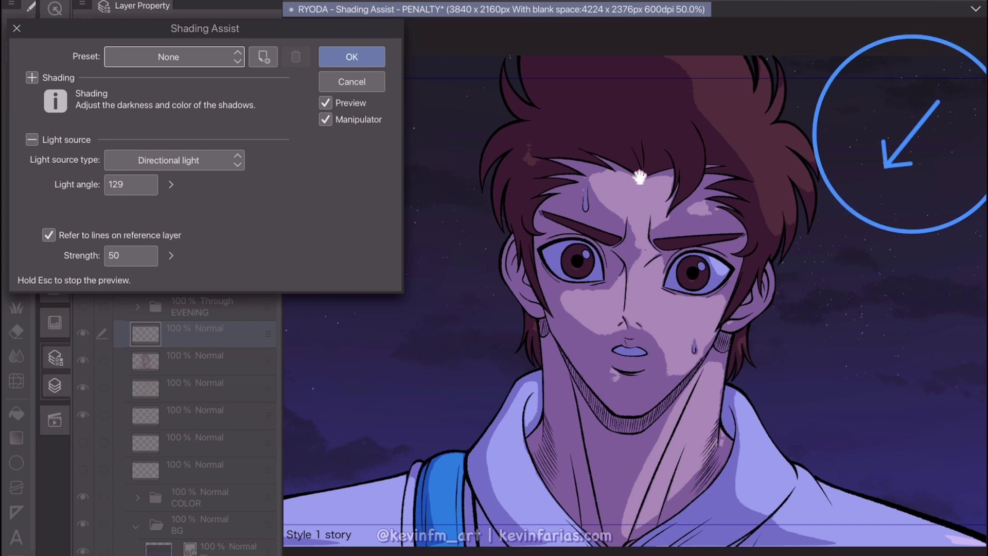
click(370, 57)
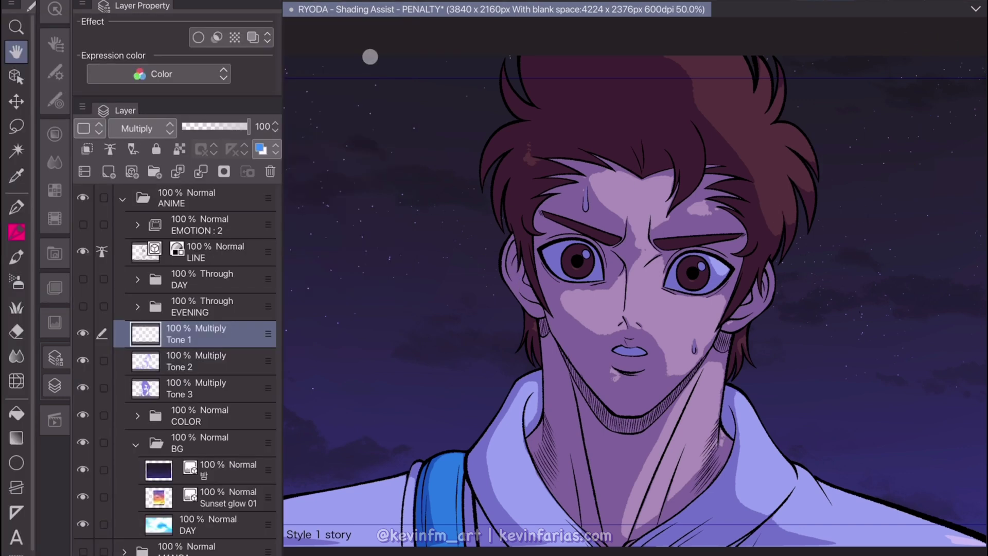
Create a new layer folder above the night tone layers and name it NIGHT.
click(155, 173)
double_click(202, 340)
text(NIGHT)
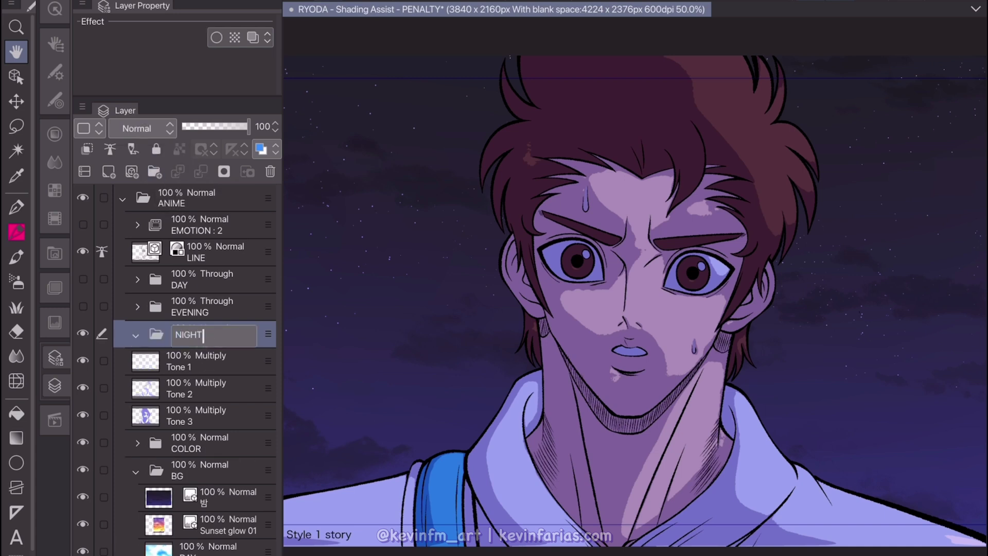
key(Return)
Move Tone 1, Tone 2 and Tone 3 into the NIGHT folder and set the folder's blending mode to Through.
click(211, 364)
shift+click(235, 415)
drag(262, 379, 222, 335)
click(222, 335)
click(165, 129)
click(143, 139)
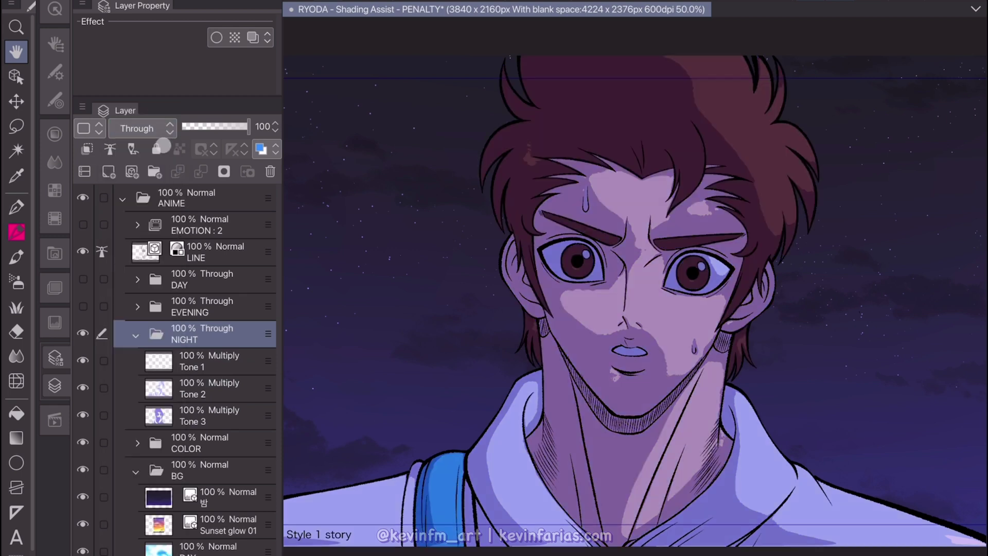
Toggle the visibility of Tone 2 and Tone 3 in the NIGHT folder to examine each tone's shading.
click(228, 371)
click(83, 388)
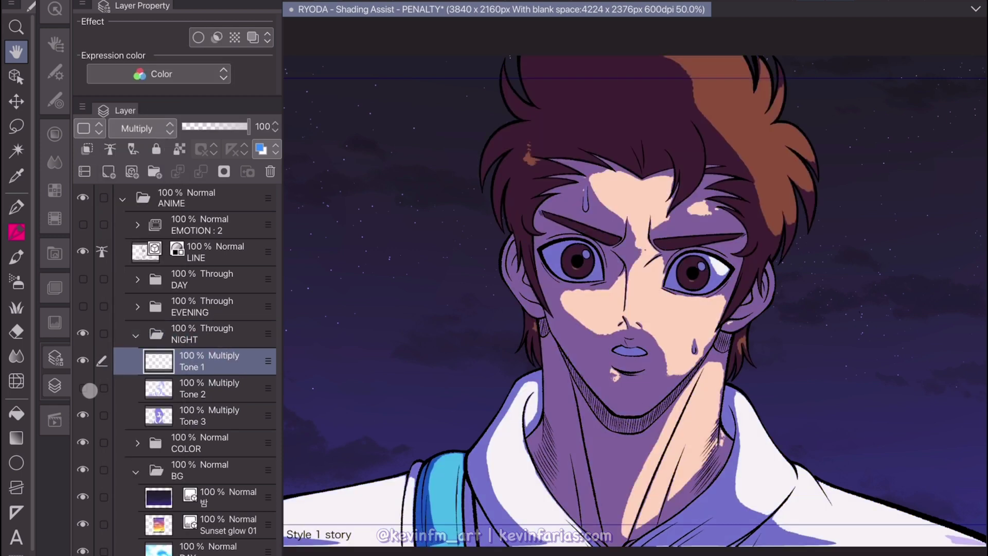
click(83, 387)
click(84, 415)
click(83, 415)
click(83, 389)
click(83, 388)
click(83, 389)
click(83, 388)
Merge Tone 2 and Tone 3 in the NIGHT folder and set the merged layer's blending mode to Multiply.
click(221, 399)
ctrl+click(236, 413)
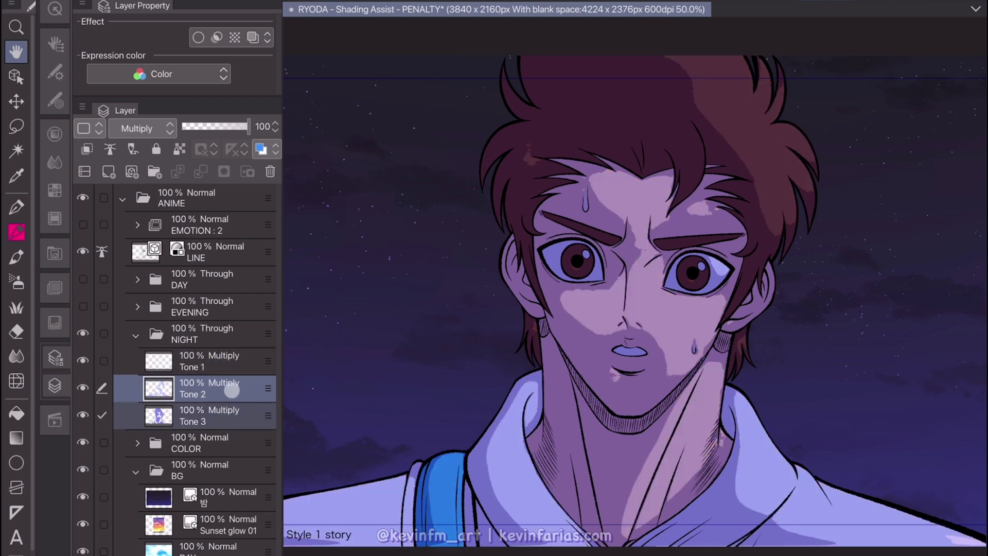
right_click(232, 390)
click(331, 323)
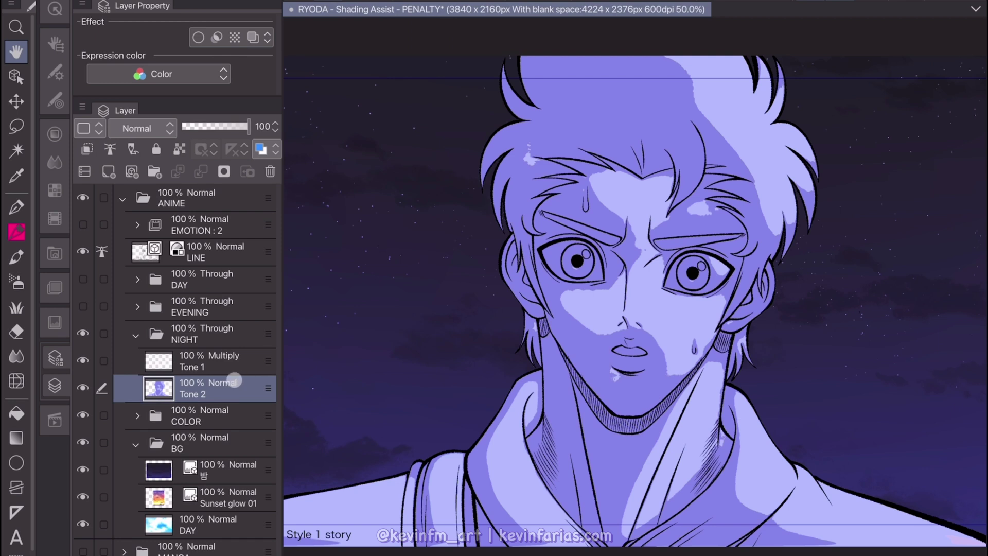
click(157, 128)
click(157, 177)
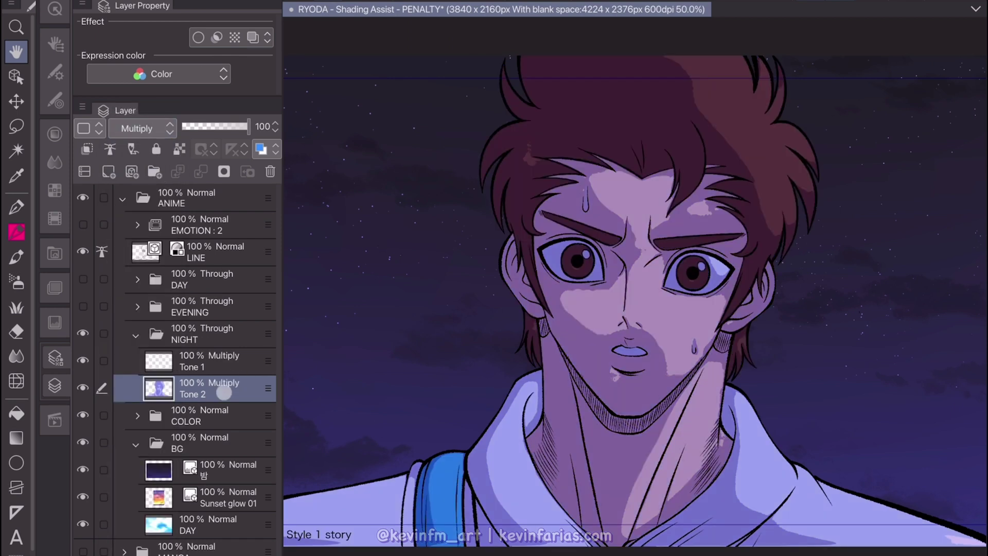
With colors picked from the night shading, paint the nose-side shadow and clean up the light patch on the cheek beside it.
click(16, 175)
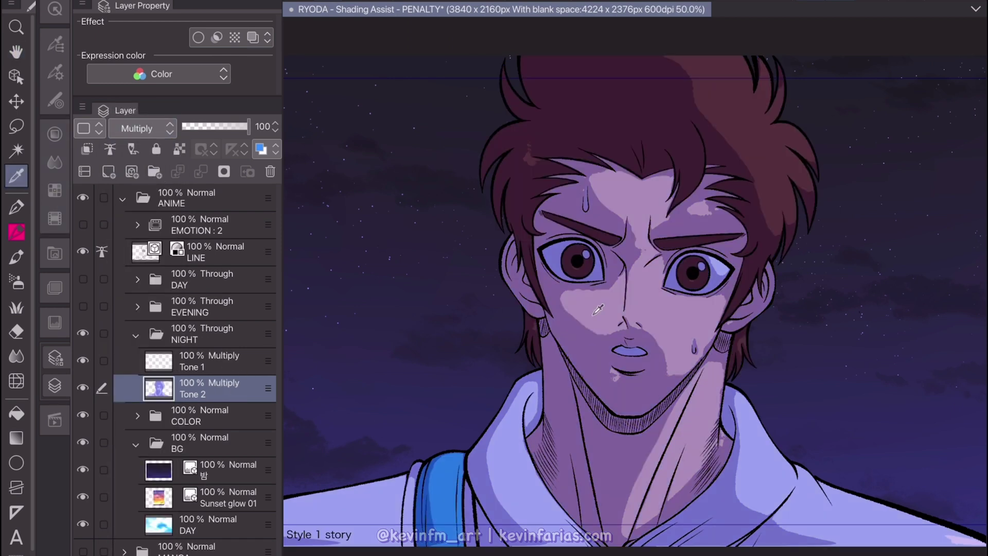
key(p)
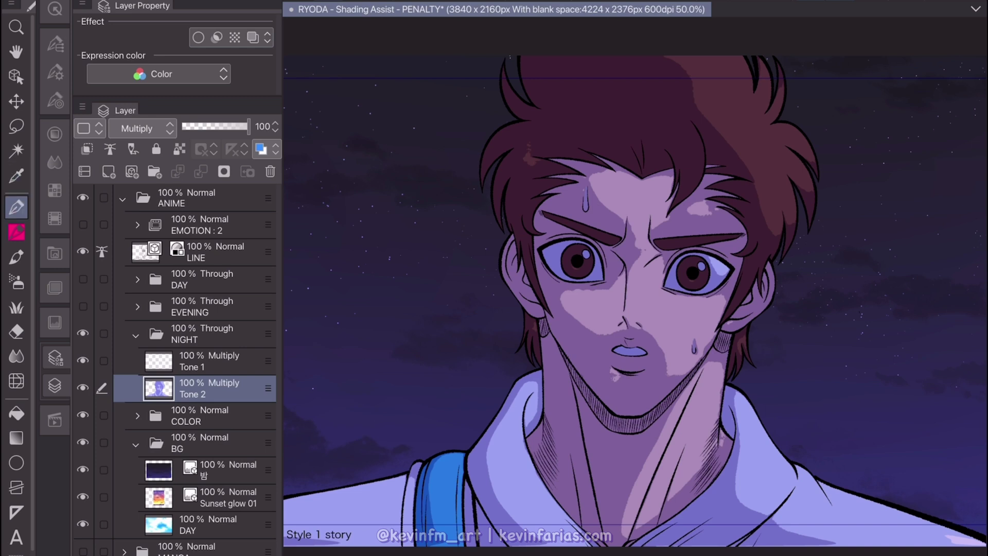
drag(620, 276, 612, 326)
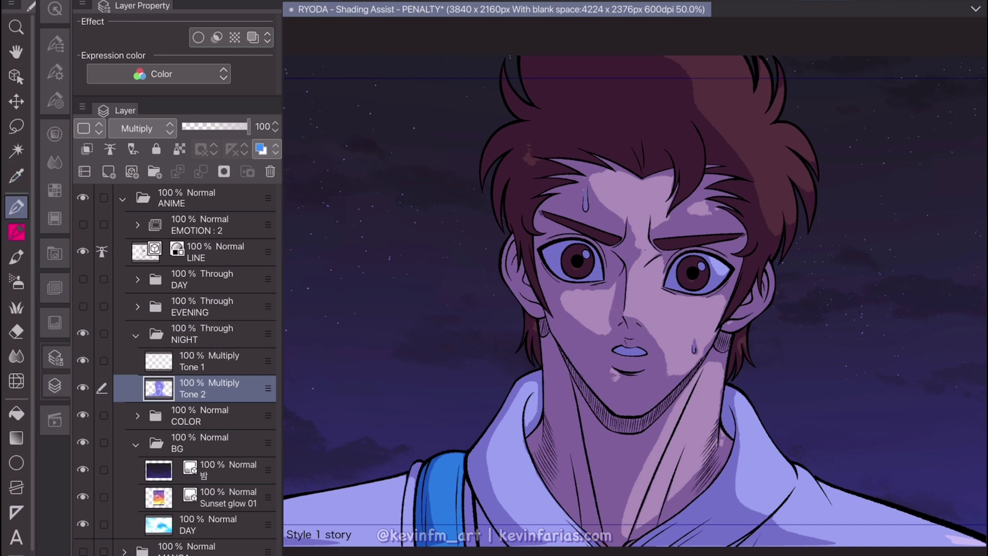
drag(615, 290, 595, 331)
alt+click(585, 305)
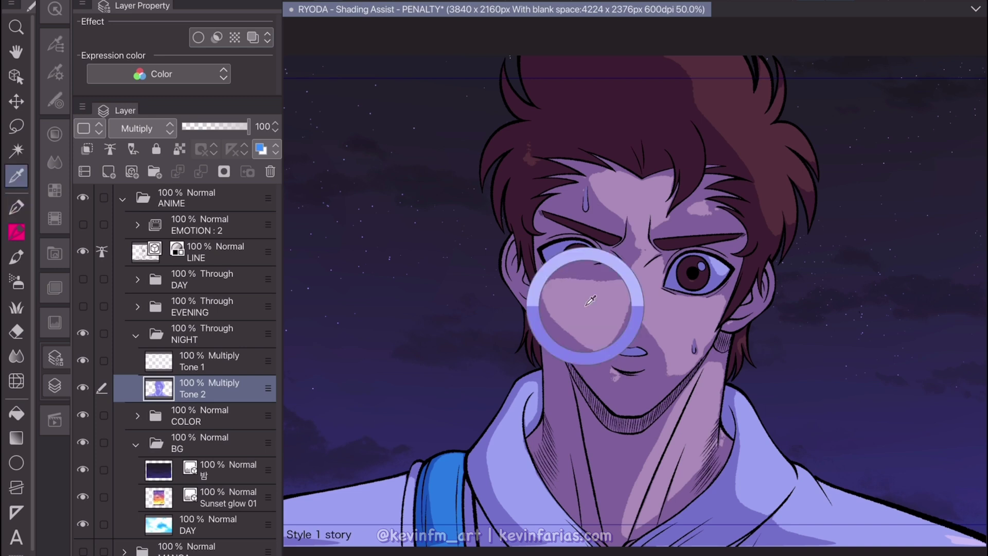
drag(565, 295, 592, 328)
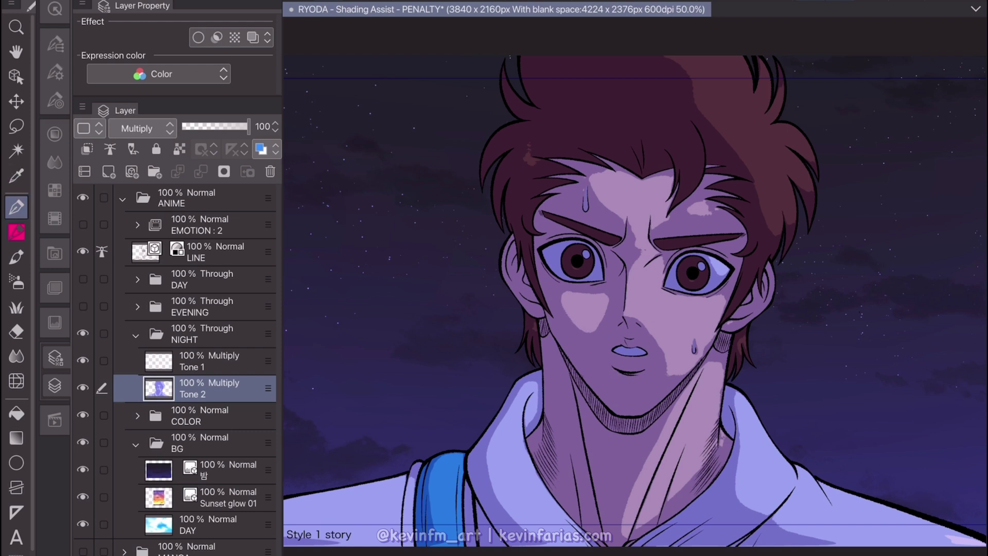
Reshape the night shadow edges on the sweat-drop cheek, around the mouth and between the eyebrows with the Pen.
drag(668, 360, 714, 335)
drag(644, 325, 678, 374)
alt+click(674, 321)
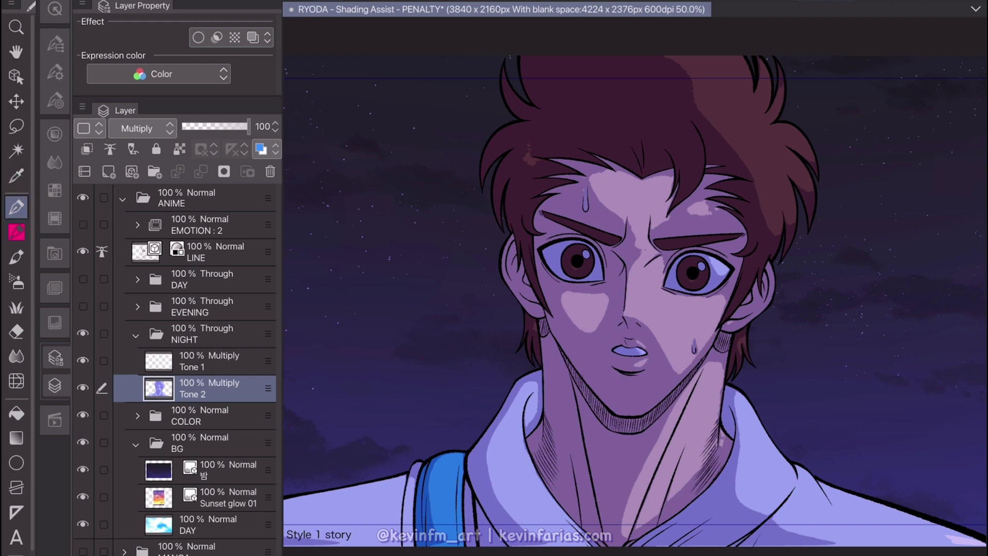
drag(629, 236, 624, 268)
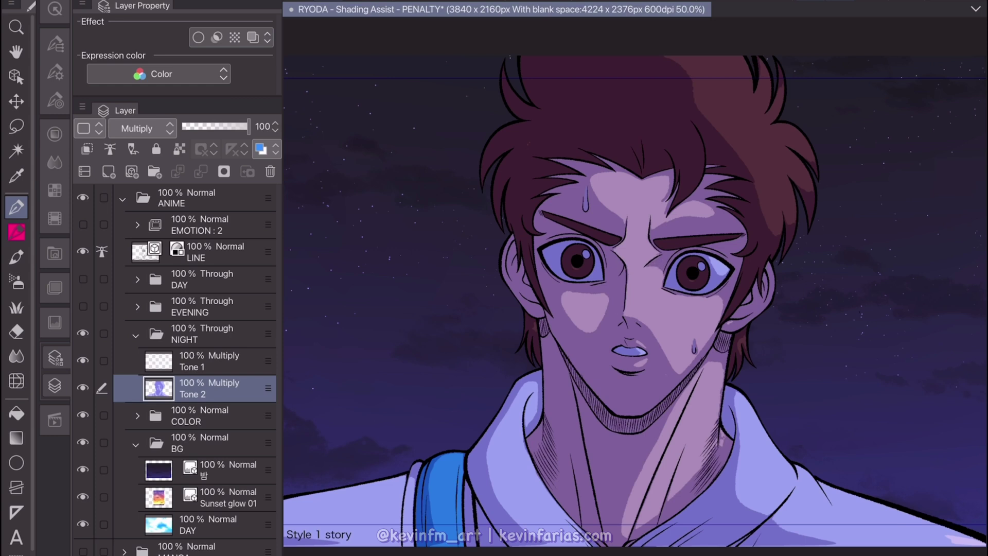
Retouch the night shading on the neck and ear, and use the light cheek tone to refine the eye and hairline.
drag(715, 425, 701, 467)
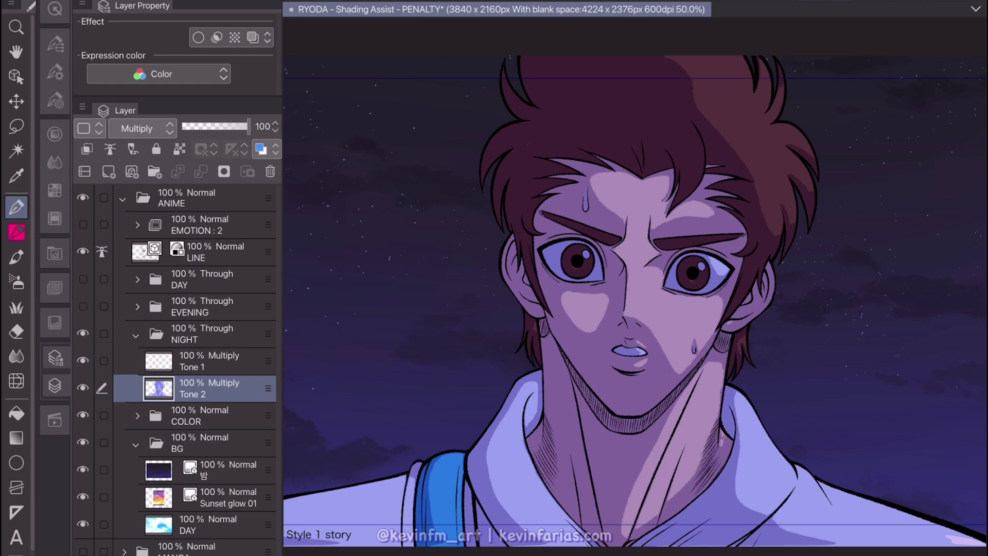
drag(765, 258, 728, 314)
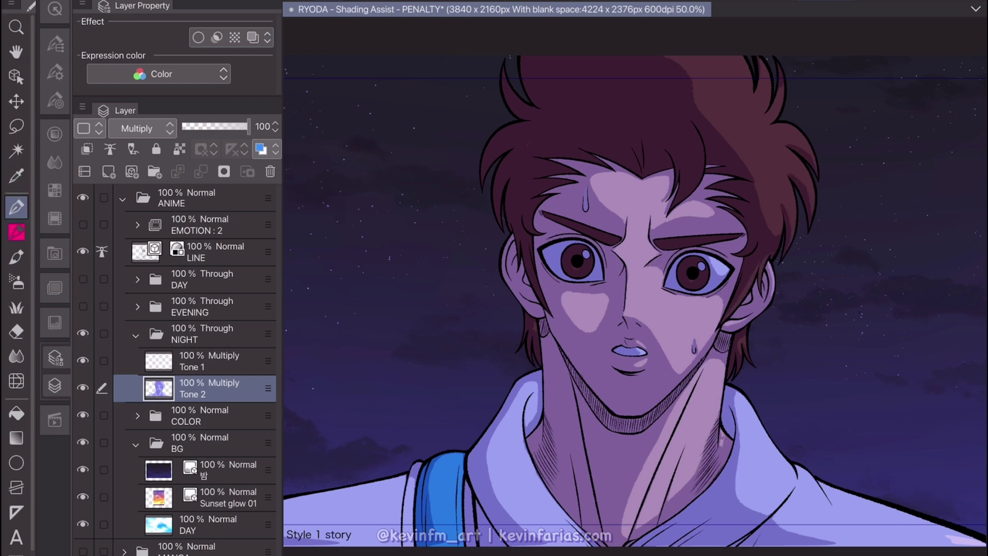
alt+click(683, 327)
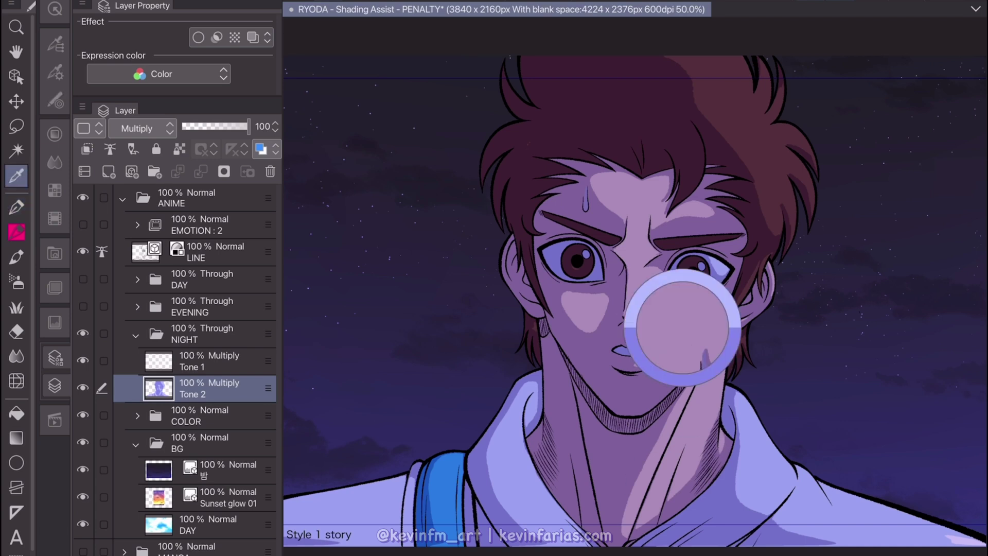
drag(593, 247, 600, 274)
drag(712, 181, 743, 187)
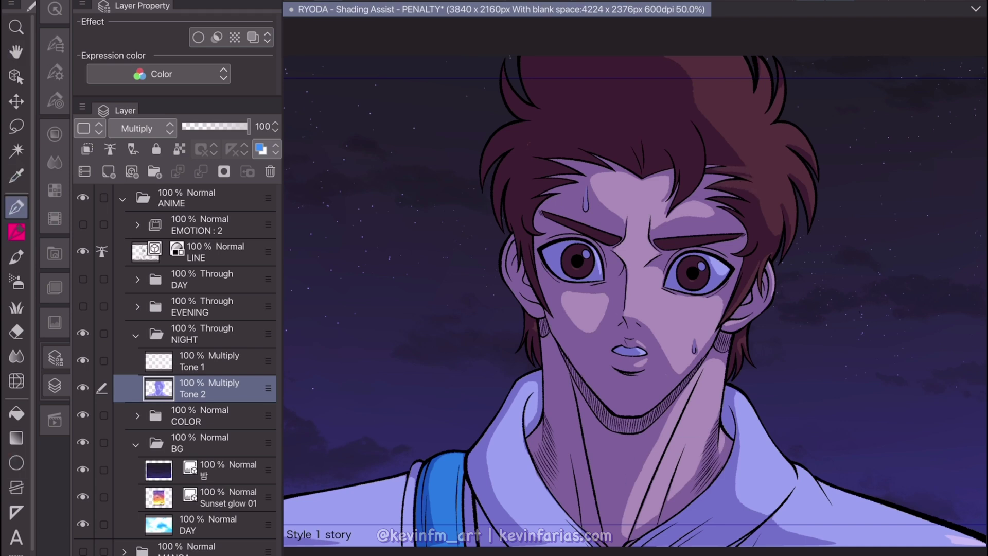
Pick a tone from the night shading and redraw the shadow edge at the crown of the hair.
key(alt)
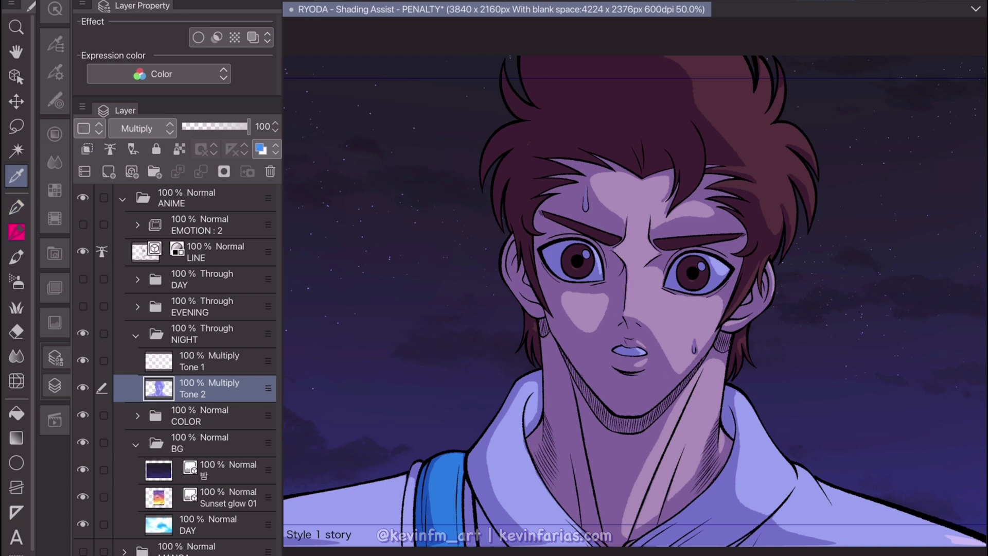
drag(657, 57, 684, 103)
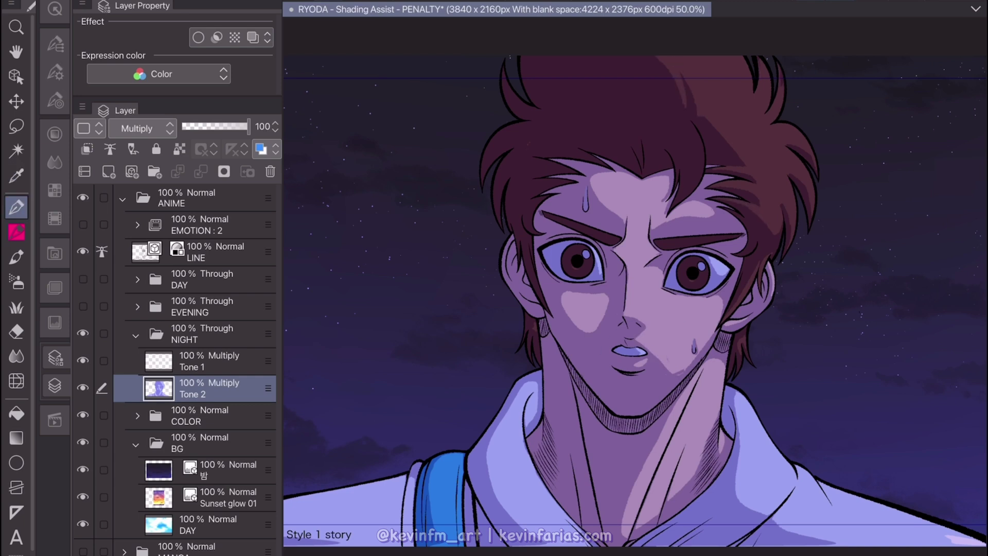
key(alt)
click(159, 337)
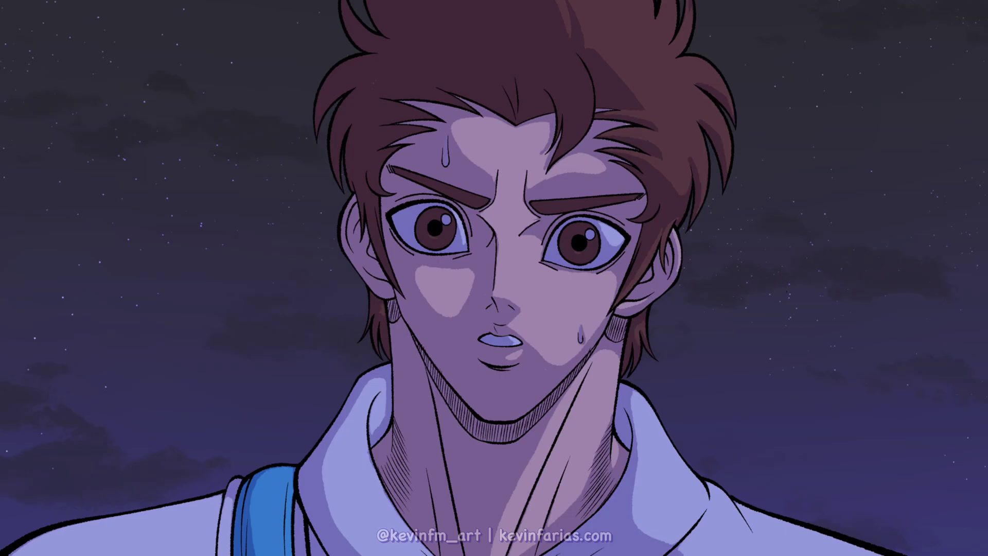